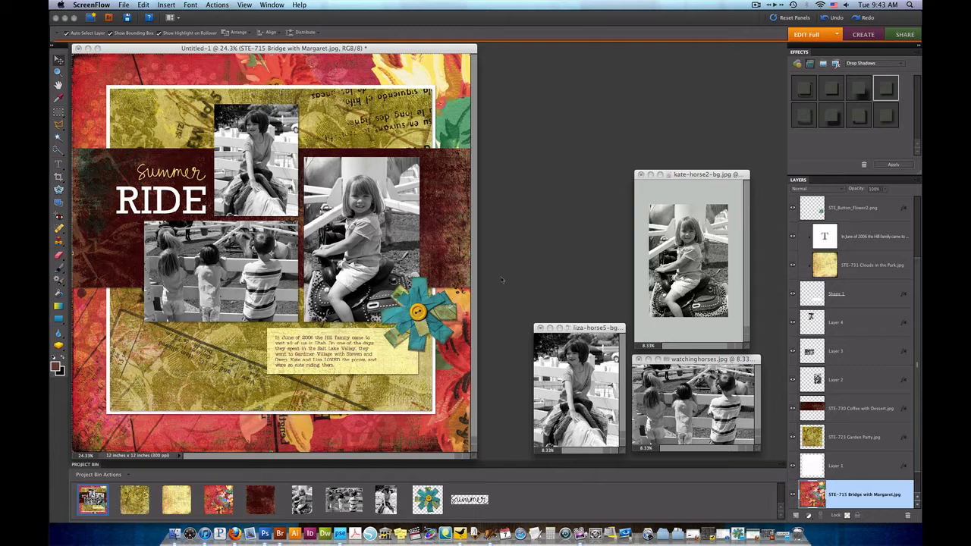
Step: Zoom out the finished summer ride layout and move its window over the photo windows to free workspace for a new page
{"action": "left_click", "coordinate": [312, 49]}
{"action": "key", "text": "super+minus"}
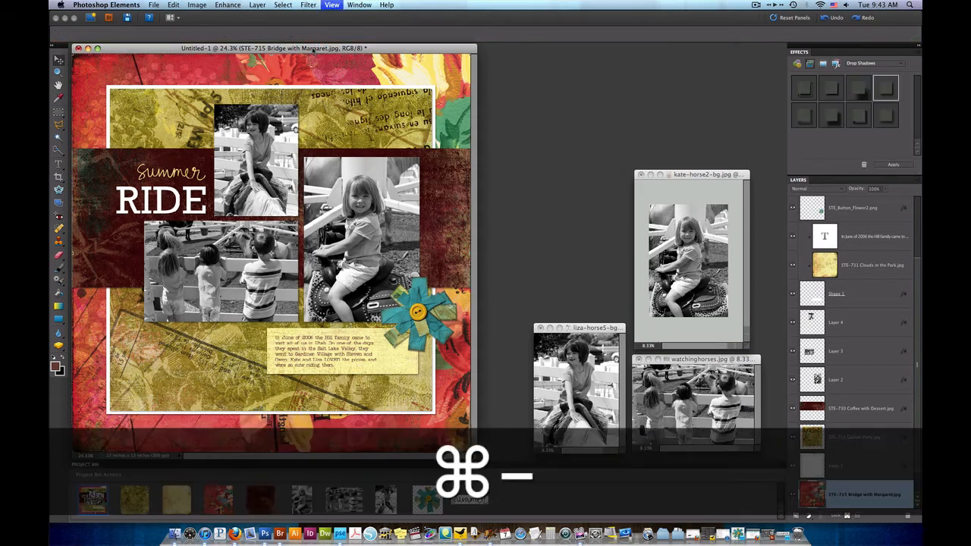
{"action": "key", "text": "super+minus"}
{"action": "left_click_drag", "start_coordinate": [184, 51], "coordinate": [650, 65]}
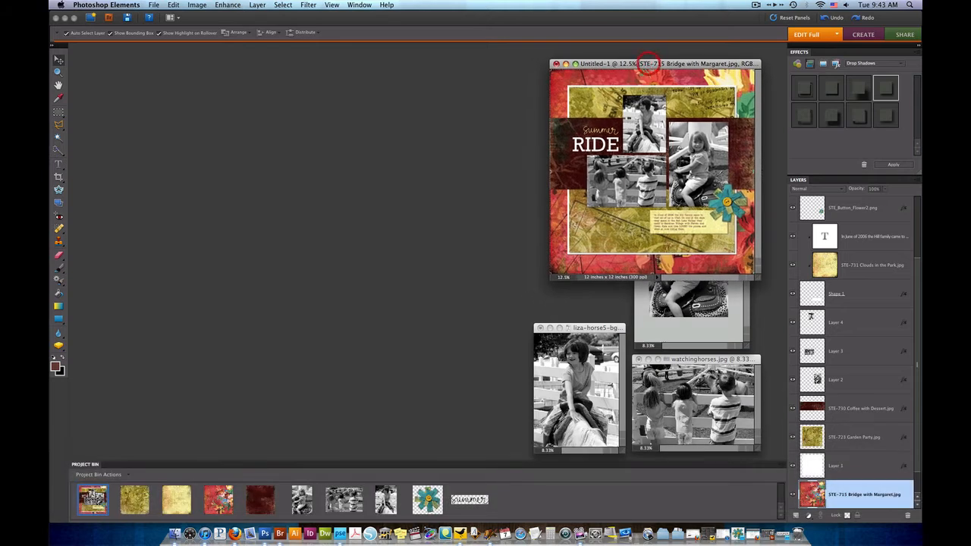
{"action": "left_click", "coordinate": [679, 328]}
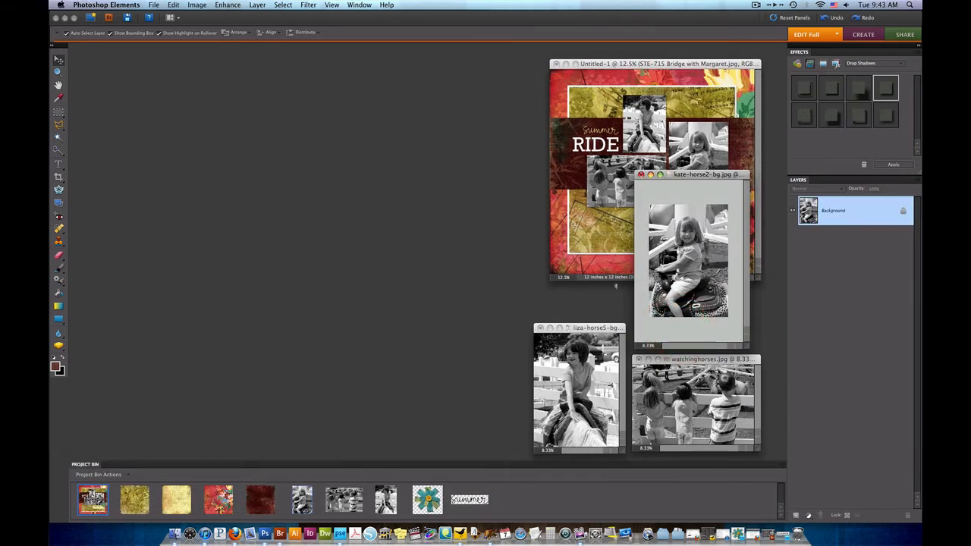
{"action": "left_click", "coordinate": [599, 265]}
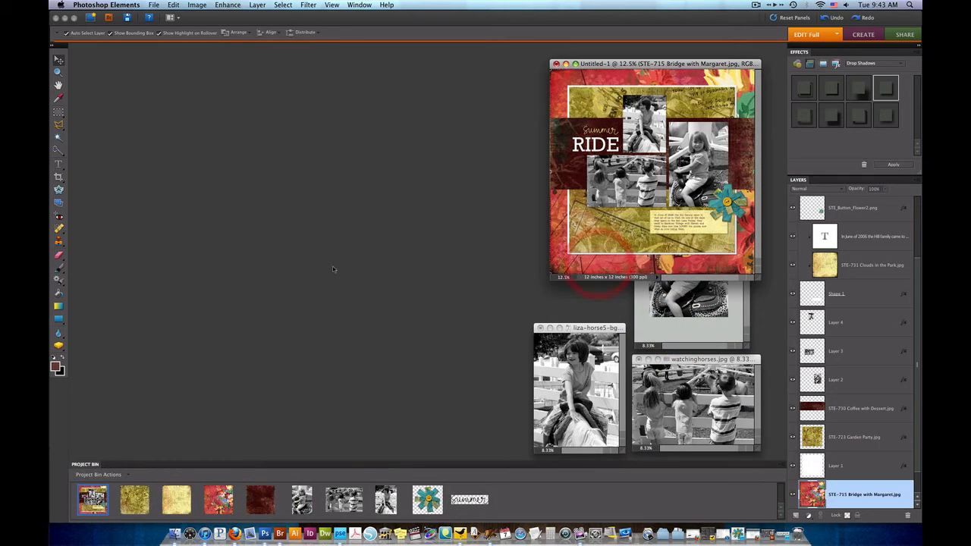
Step: Create a blank 12 x 12 inch document at 300 pixels/inch with RGB colour and a white background
{"action": "left_click", "coordinate": [154, 5]}
{"action": "mouse_move", "coordinate": [227, 15]}
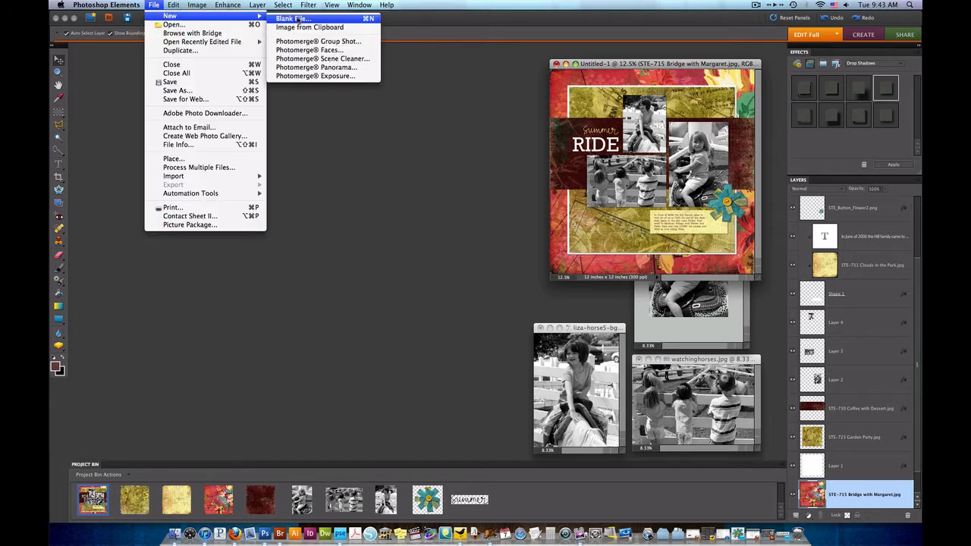
{"action": "left_click", "coordinate": [293, 17]}
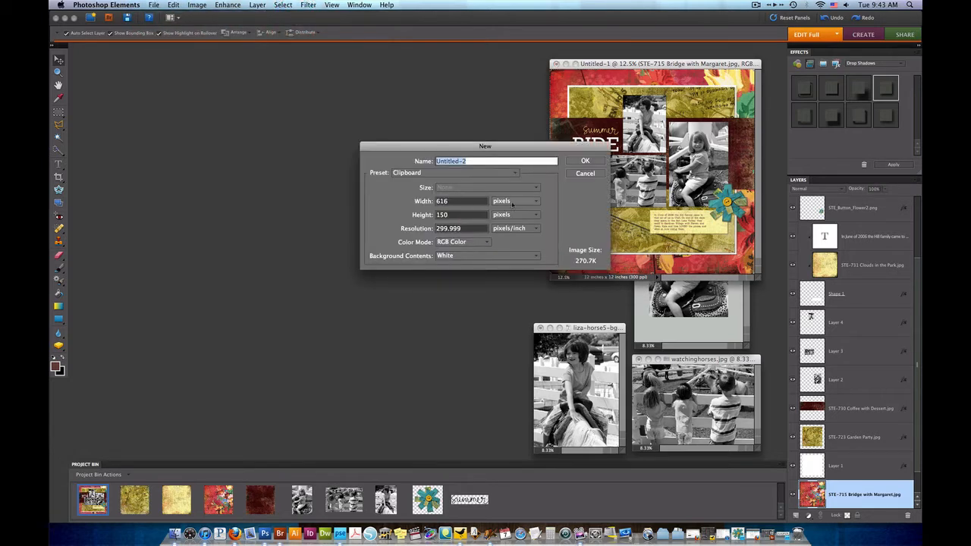
{"action": "left_click", "coordinate": [512, 201]}
{"action": "left_click", "coordinate": [501, 210]}
{"action": "left_click", "coordinate": [469, 200]}
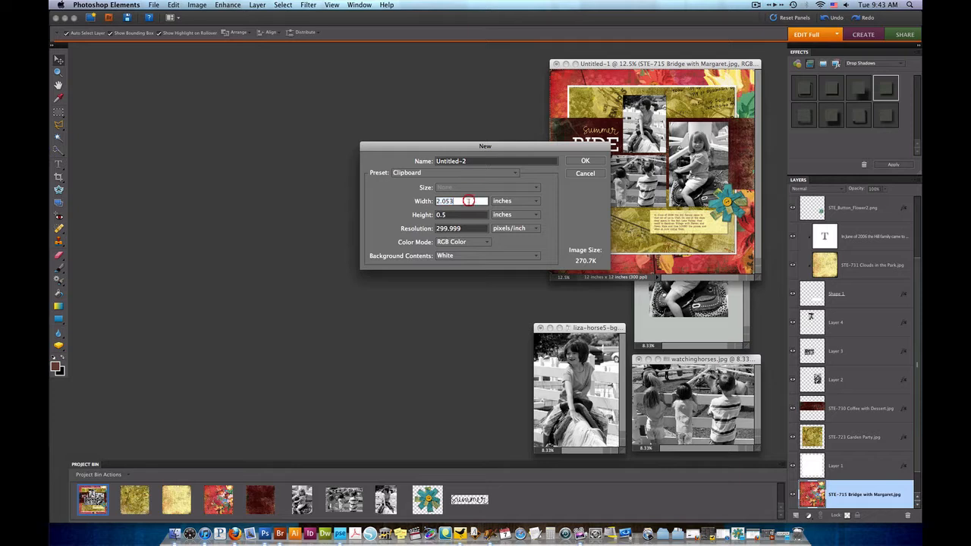
{"action": "left_click", "coordinate": [397, 201]}
{"action": "type", "text": "12"}
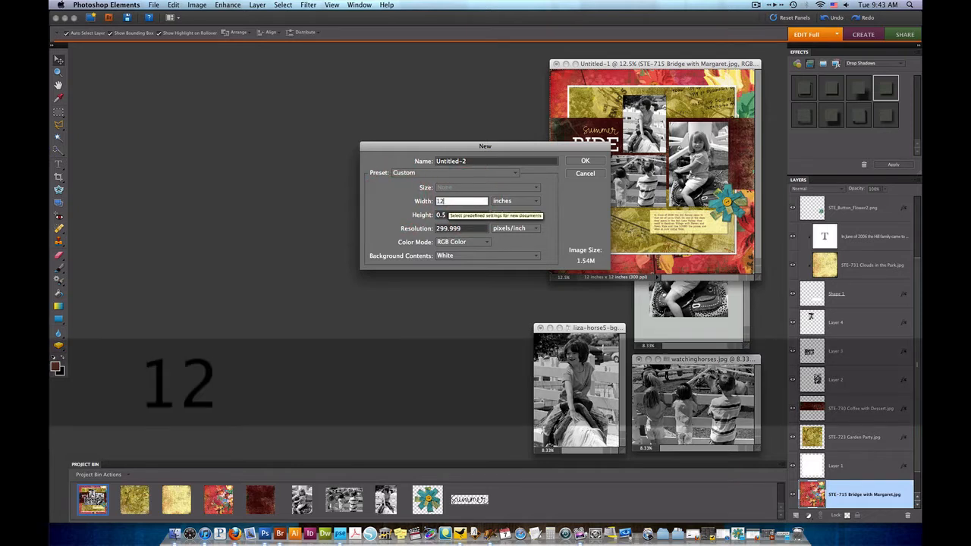
{"action": "key", "text": "Tab"}
{"action": "type", "text": "12"}
{"action": "left_click", "coordinate": [395, 229]}
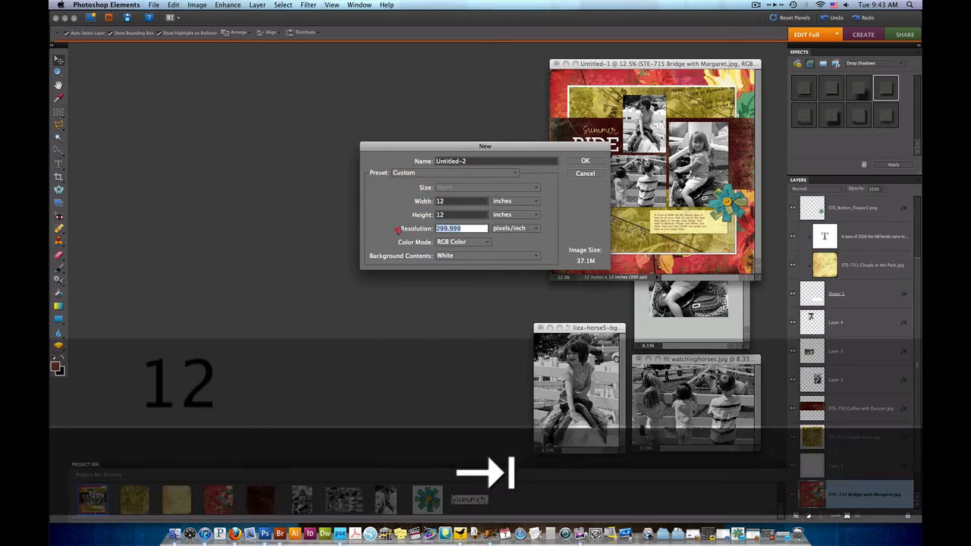
{"action": "type", "text": "300"}
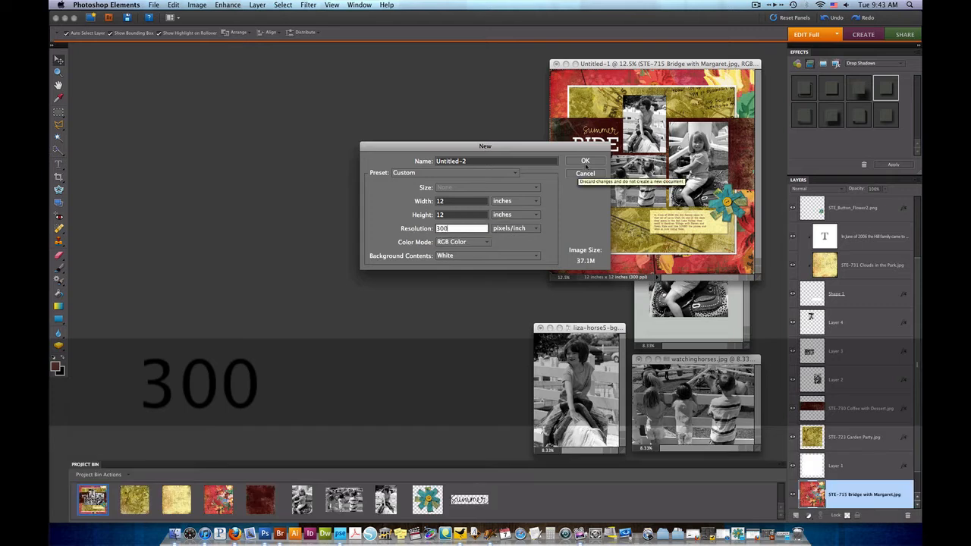
{"action": "left_click", "coordinate": [585, 161]}
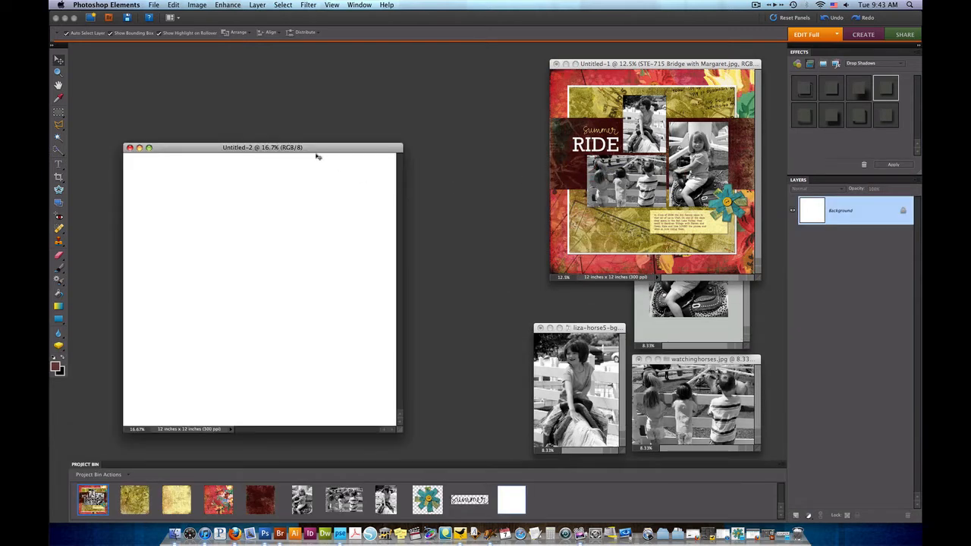
Step: Enlarge the blank page's view and add the STE-715 Bridge with Margaret and STE-723 Garden Party papers as full-page layers
{"action": "left_click_drag", "start_coordinate": [327, 150], "coordinate": [284, 79]}
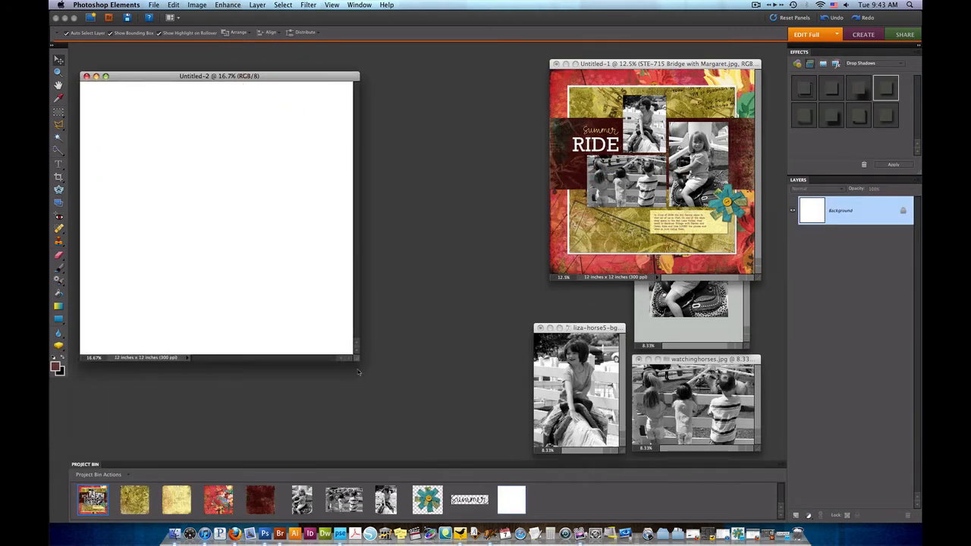
{"action": "key", "text": "super+equal"}
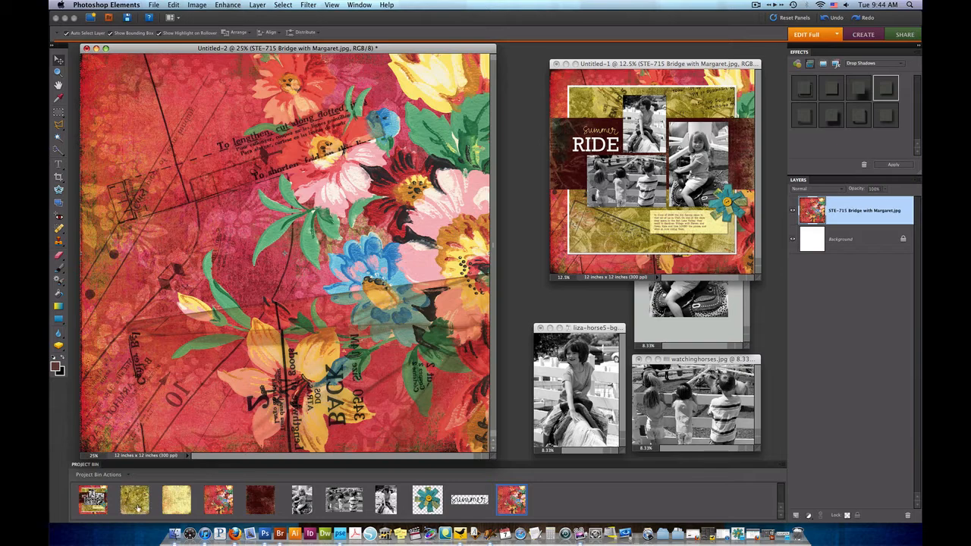
{"action": "left_click_drag", "start_coordinate": [136, 506], "coordinate": [218, 287]}
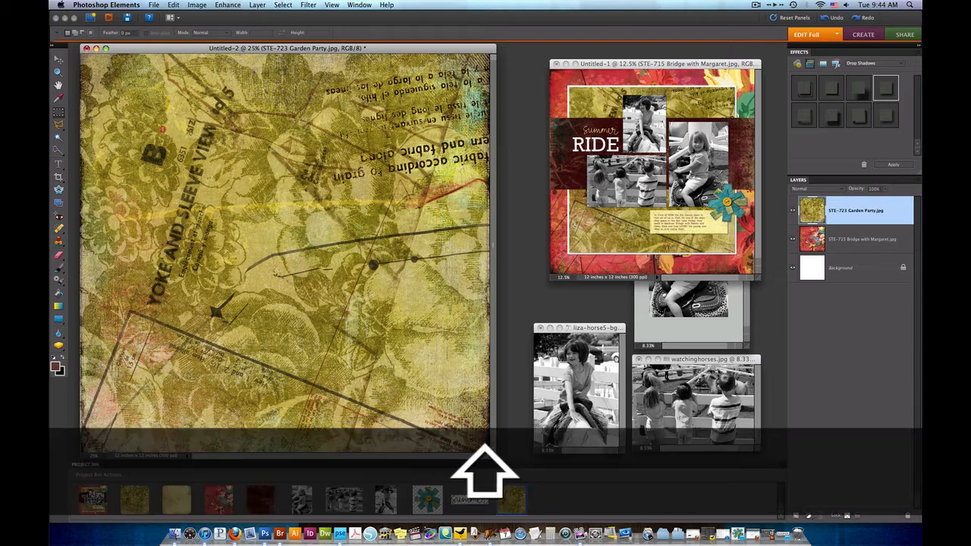
Step: Trim the Garden Party paper to a centred square by inverting an inset square selection, deleting the outer area and deselecting
{"action": "left_click_drag", "start_coordinate": [295, 307], "coordinate": [418, 467]}
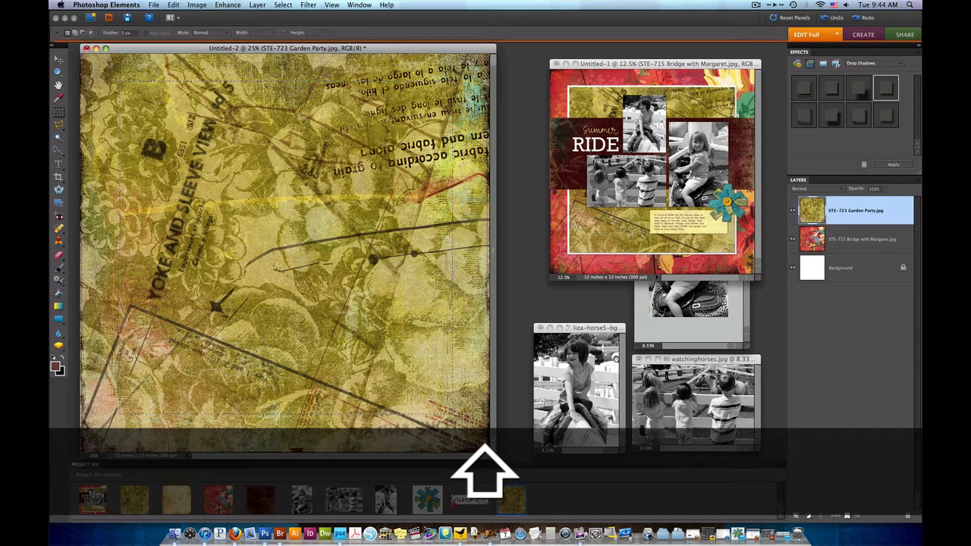
{"action": "key", "text": "super+minus"}
{"action": "key", "text": "super+equal"}
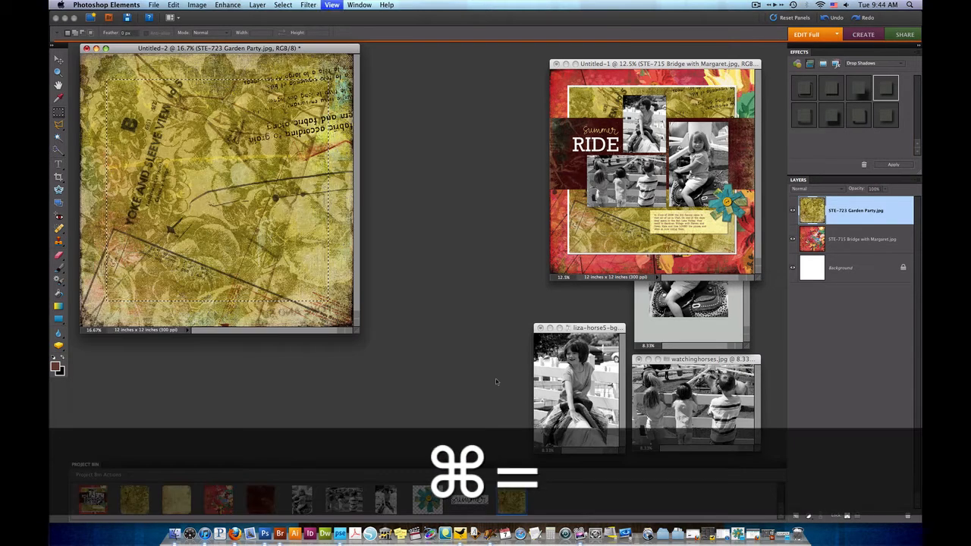
{"action": "key", "text": "super+0"}
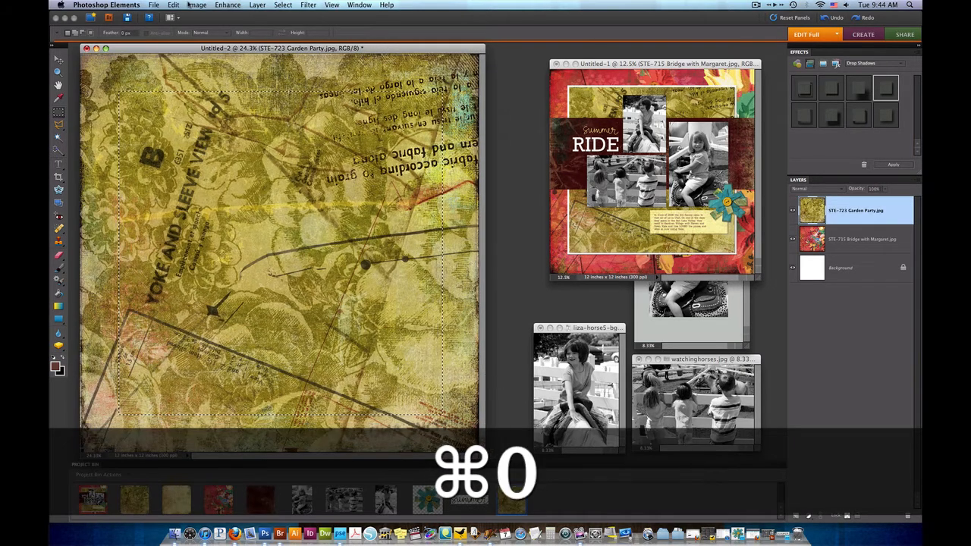
{"action": "left_click", "coordinate": [282, 4]}
{"action": "left_click", "coordinate": [291, 42]}
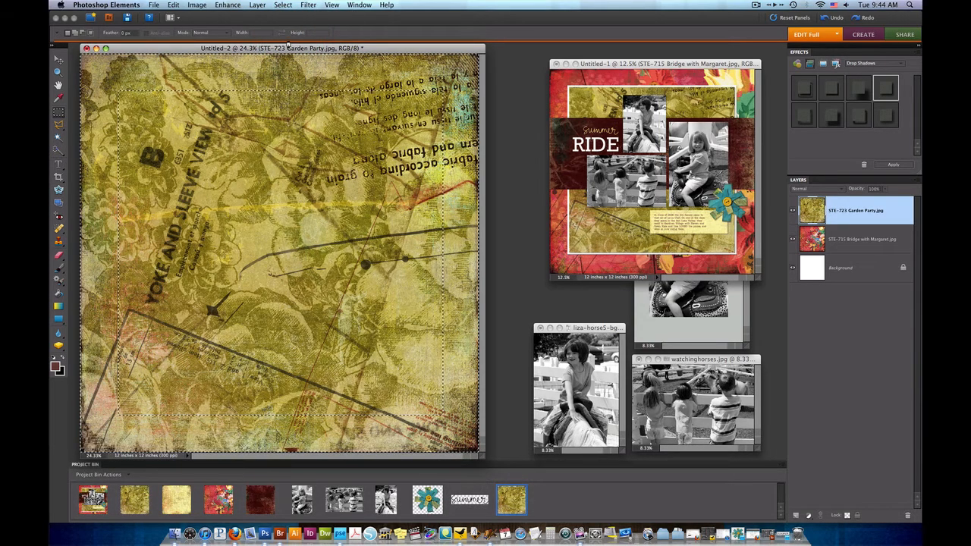
{"action": "key", "text": "Delete"}
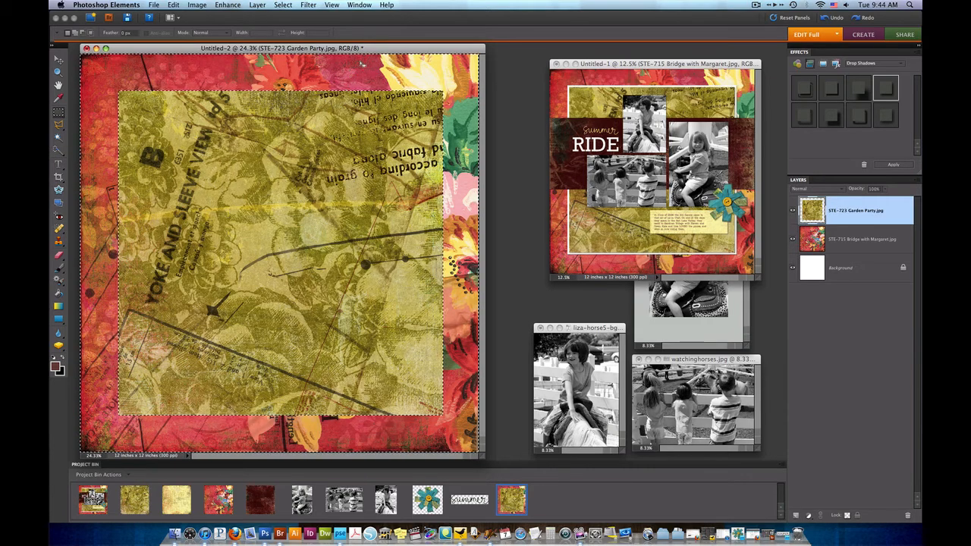
{"action": "key", "text": "super+d"}
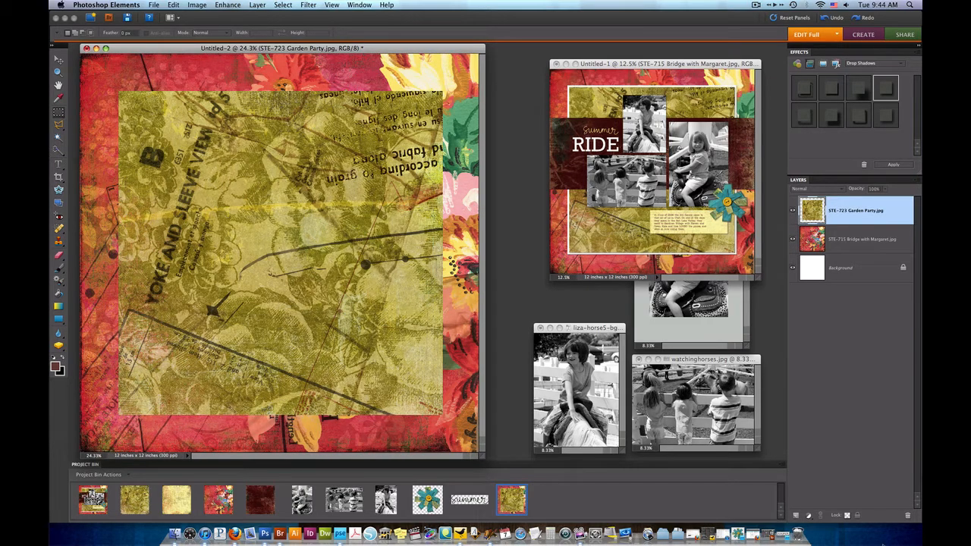
Step: Add a layer beneath the Garden Party paper and fill a slightly larger square with white at 100% opacity as a border
{"action": "left_click", "coordinate": [795, 516]}
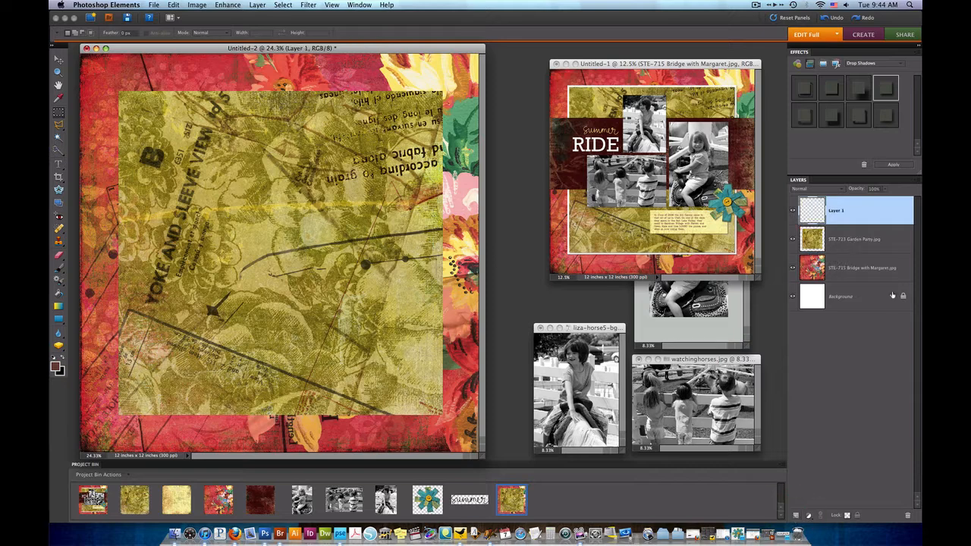
{"action": "left_click_drag", "start_coordinate": [842, 216], "coordinate": [848, 250]}
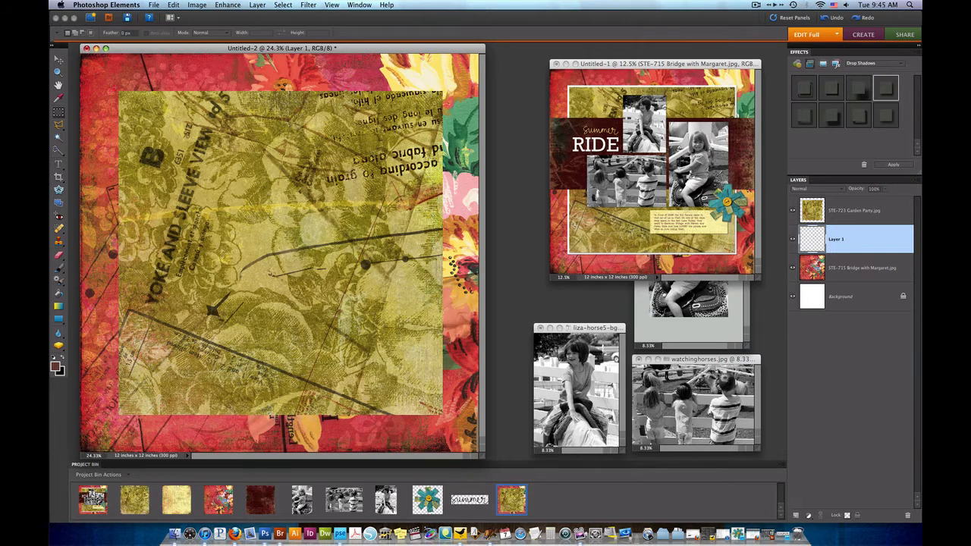
{"action": "key", "text": "shift"}
{"action": "key", "text": "shift+BackSpace"}
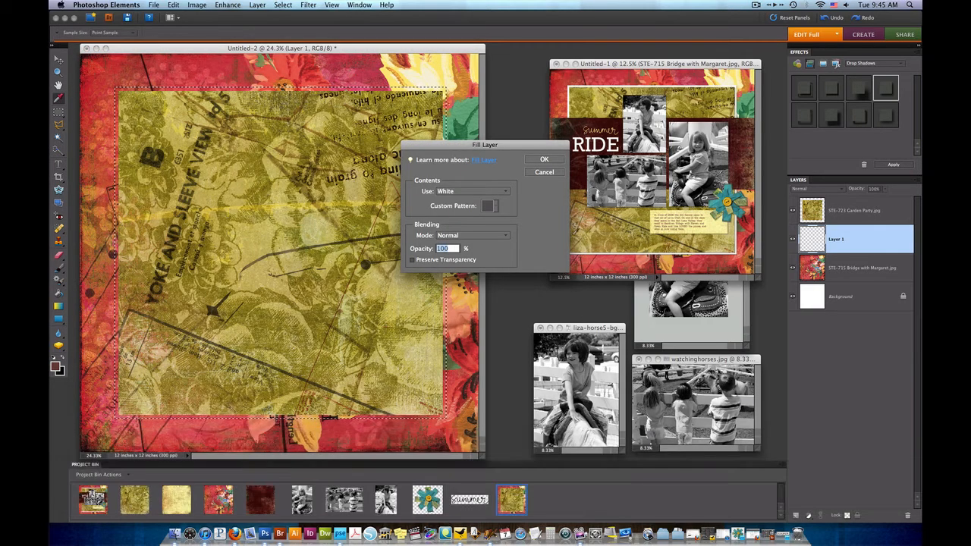
{"action": "left_click", "coordinate": [539, 160]}
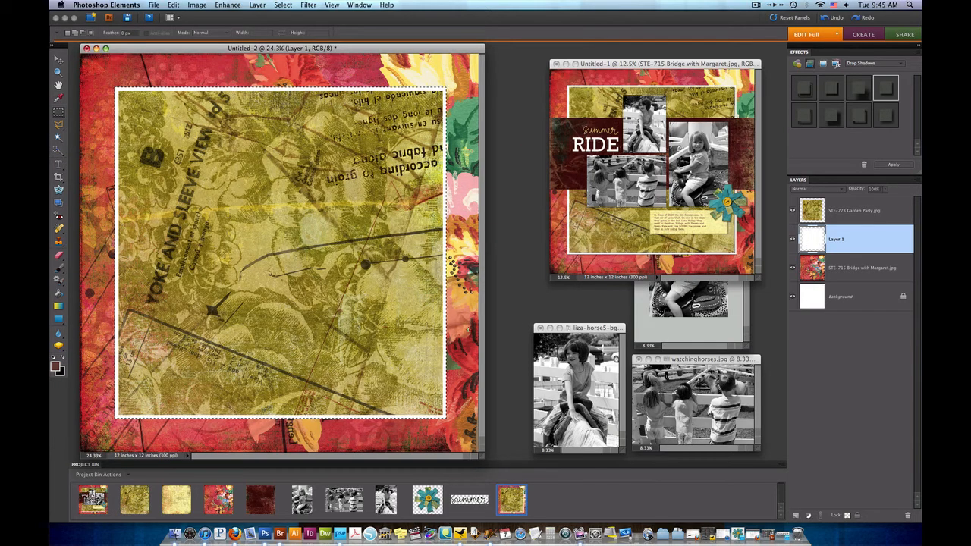
{"action": "left_click", "coordinate": [468, 332]}
Step: Copy the photo of the girl on the saddle onto the page, put it above the Garden Party layer and scale it to 51.5%
{"action": "left_click", "coordinate": [684, 327]}
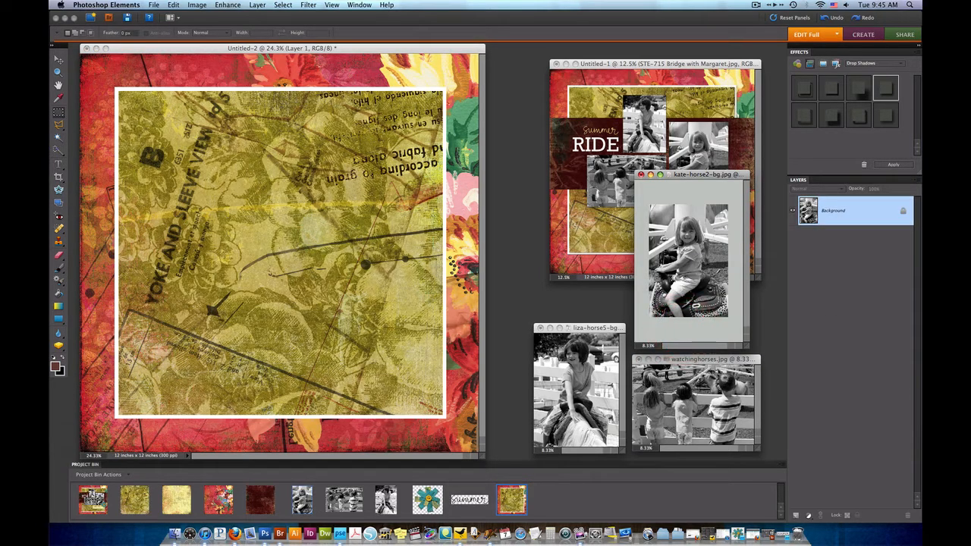
{"action": "key", "text": "v"}
{"action": "left_click_drag", "start_coordinate": [675, 273], "coordinate": [372, 266]}
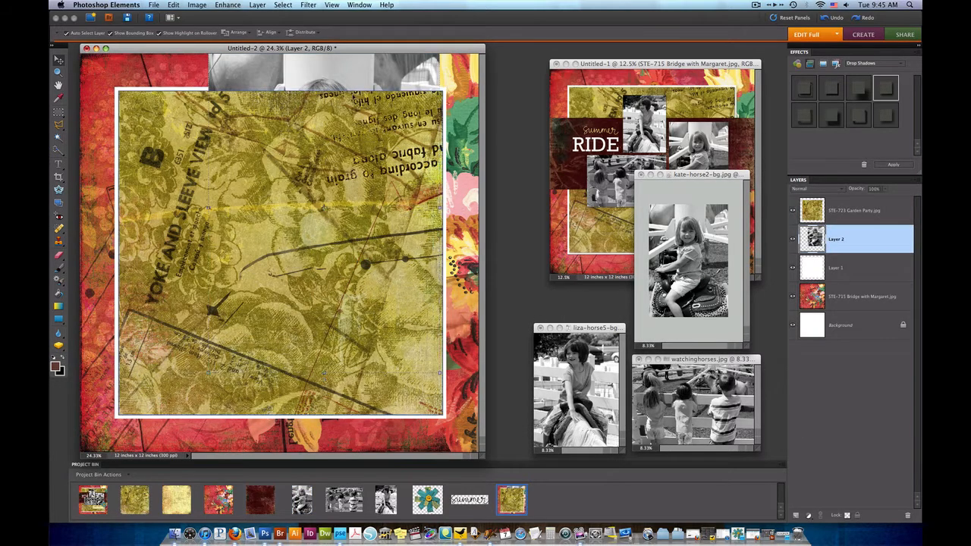
{"action": "left_click_drag", "start_coordinate": [840, 239], "coordinate": [838, 203]}
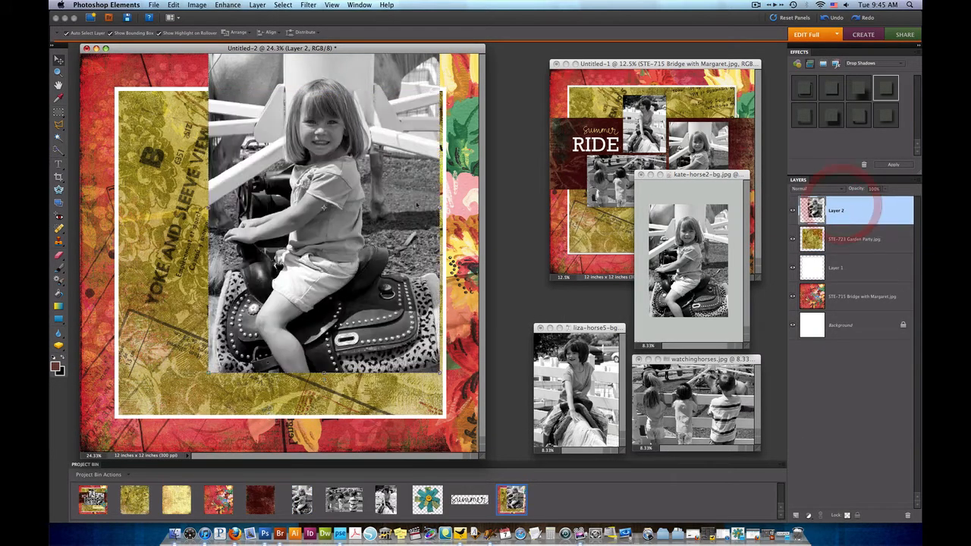
{"action": "left_click_drag", "start_coordinate": [209, 373], "coordinate": [357, 311]}
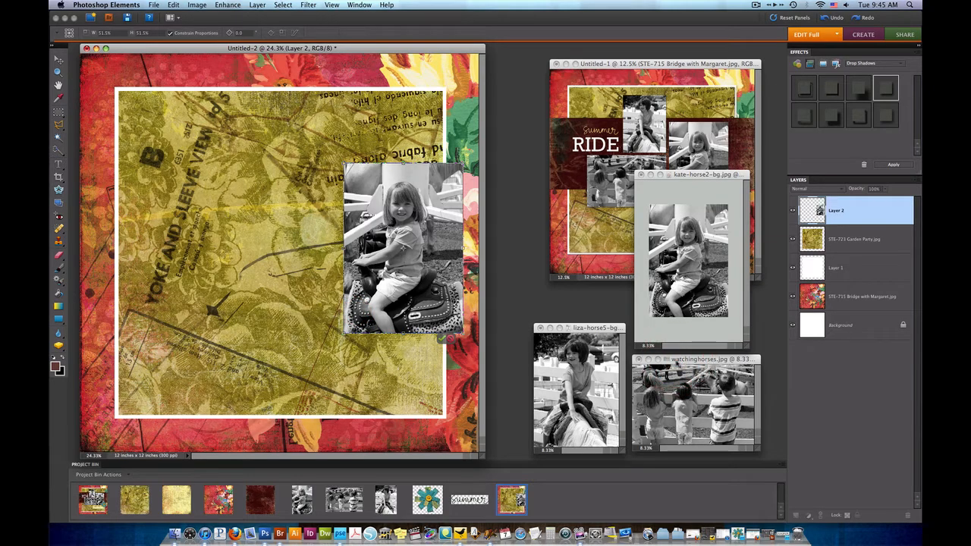
Step: Add scaled-down copies of watchinghorses.jpg and the other pony-rider photo beside the first, and shift all three photos inside the bordered square
{"action": "left_click_drag", "start_coordinate": [683, 359], "coordinate": [686, 359]}
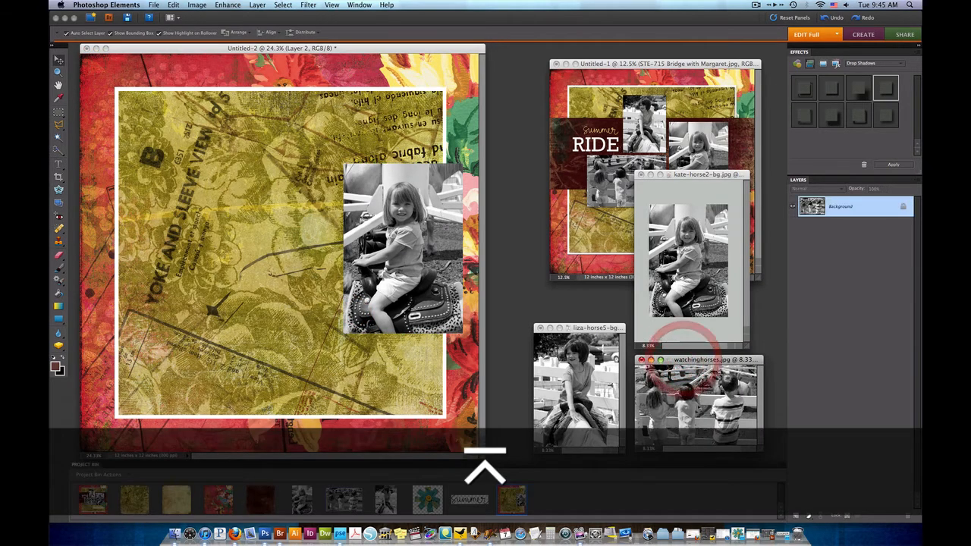
{"action": "left_click_drag", "start_coordinate": [307, 234], "coordinate": [250, 255]}
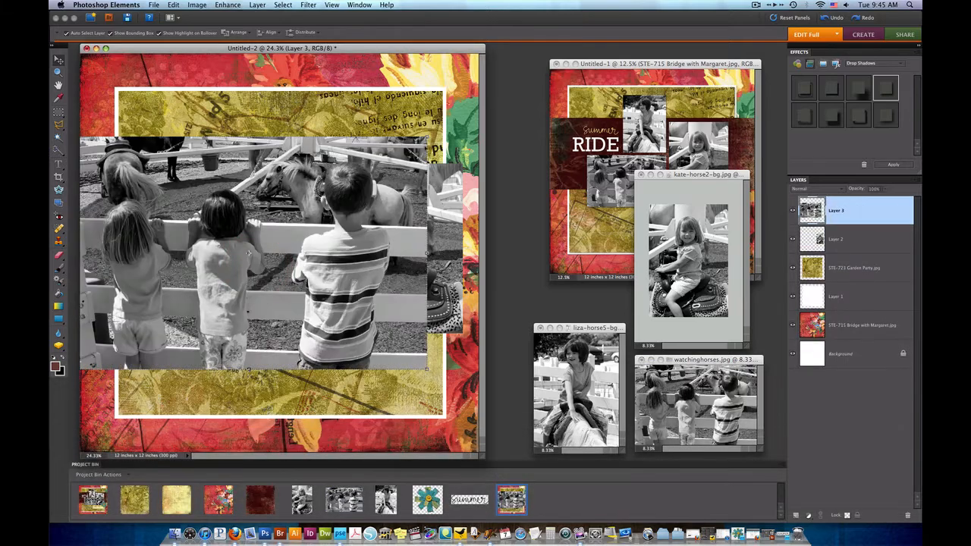
{"action": "left_click_drag", "start_coordinate": [429, 138], "coordinate": [235, 257]}
{"action": "left_click_drag", "start_coordinate": [211, 318], "coordinate": [310, 284]}
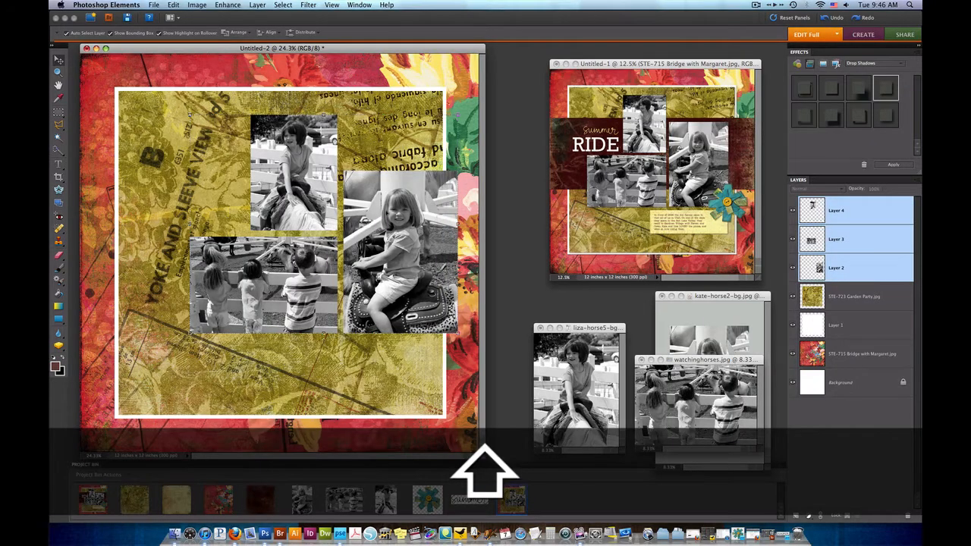
{"action": "left_click_drag", "start_coordinate": [371, 225], "coordinate": [351, 219]}
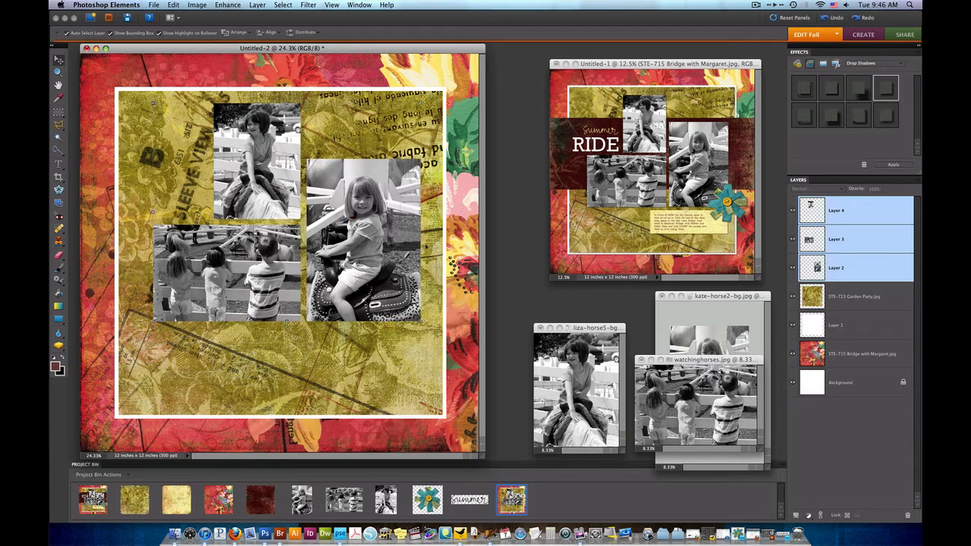
Step: Draw a full-width rectangular band above the Garden Party layer, behind the photos, and clip the Coffee with Dessert paper to it
{"action": "left_click", "coordinate": [827, 285]}
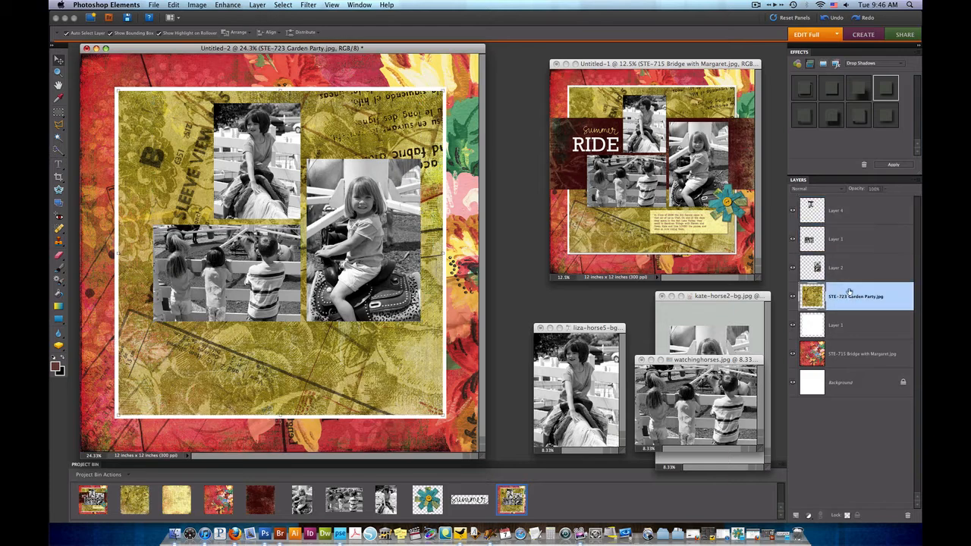
{"action": "key", "text": "u"}
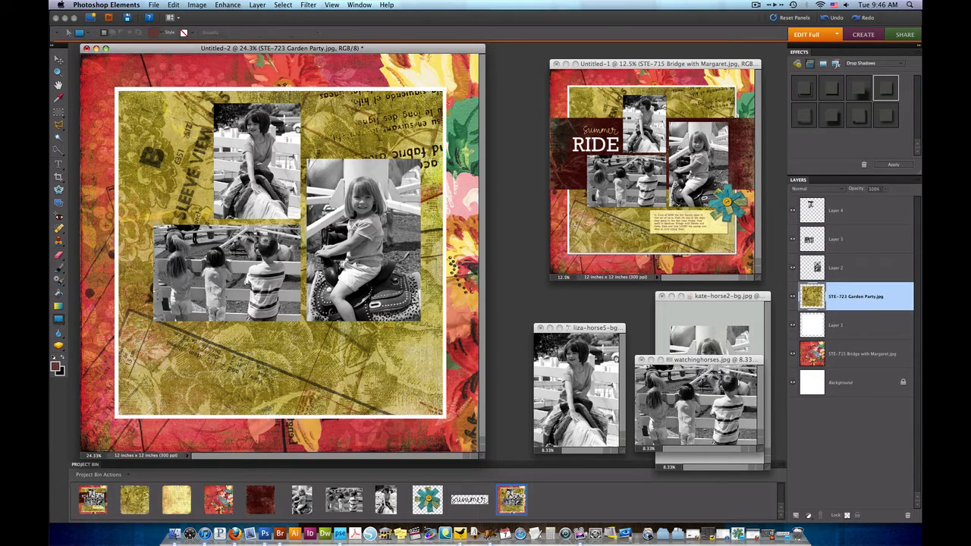
{"action": "left_click_drag", "start_coordinate": [479, 457], "coordinate": [522, 466]}
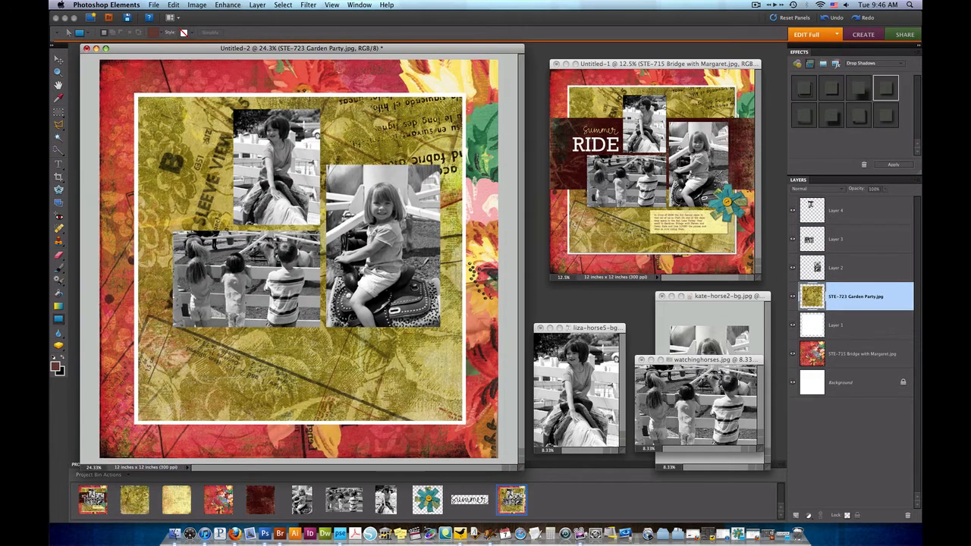
{"action": "left_click_drag", "start_coordinate": [92, 161], "coordinate": [504, 299]}
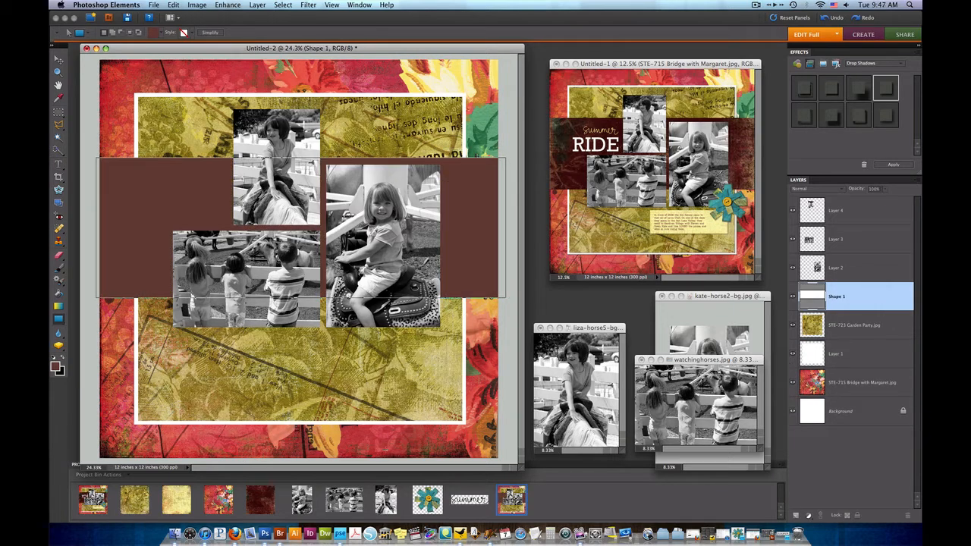
{"action": "left_click_drag", "start_coordinate": [250, 504], "coordinate": [154, 269]}
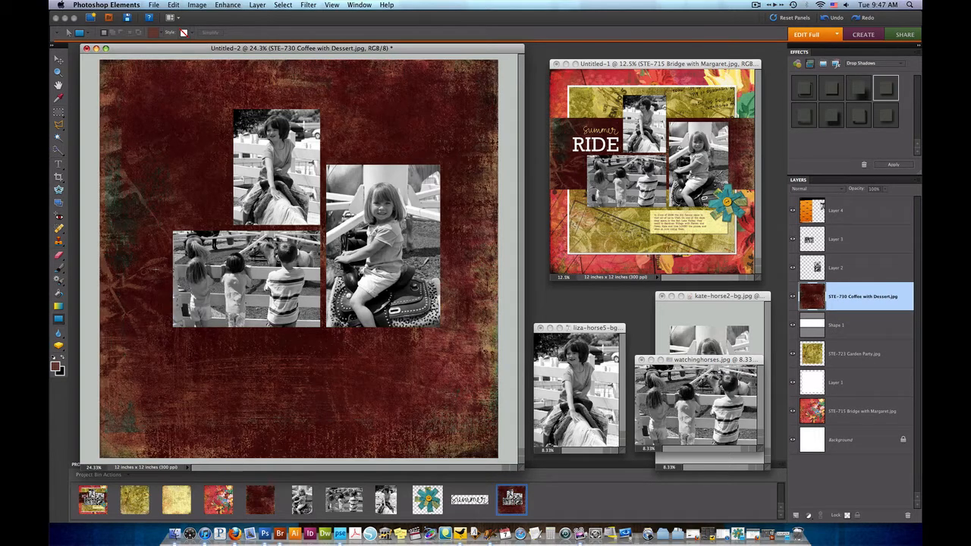
{"action": "key", "text": "super+g"}
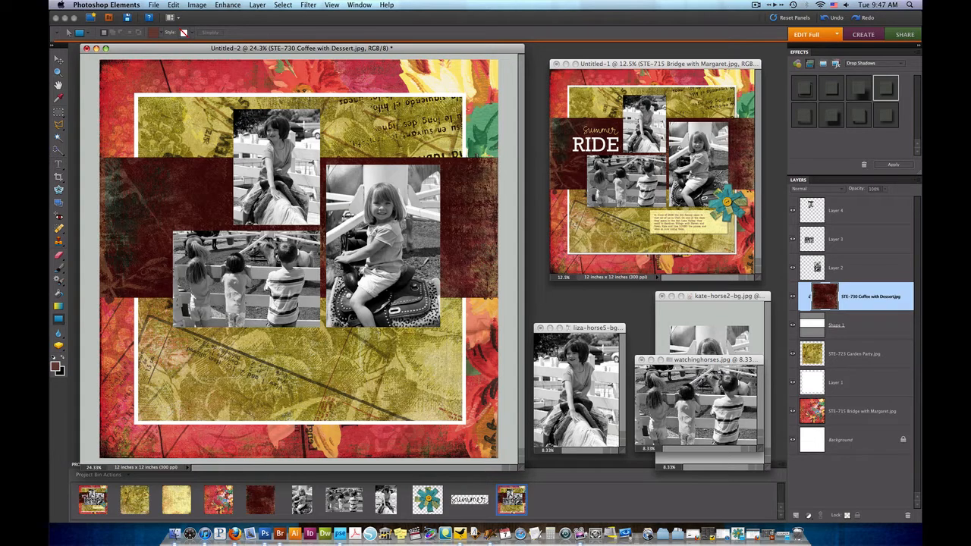
{"action": "key", "text": "v"}
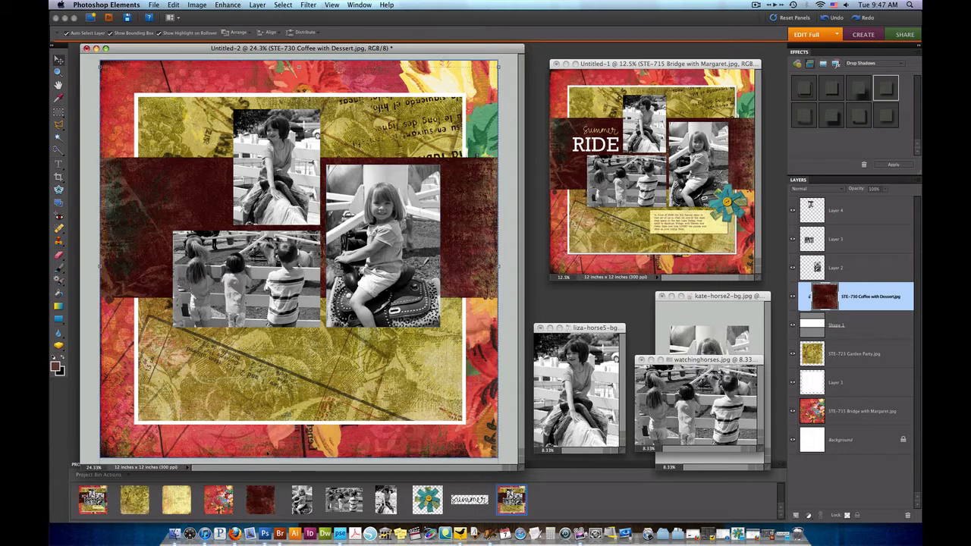
Step: Draw a small journaling rectangle below the girl-on-saddle photo and clip the Clouds in the Park paper to it
{"action": "key", "text": "u"}
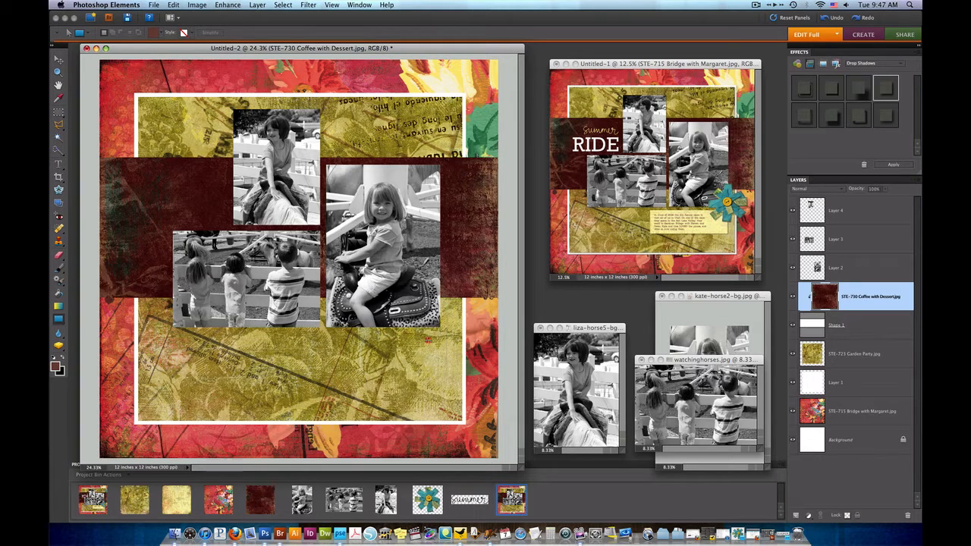
{"action": "left_click_drag", "start_coordinate": [441, 334], "coordinate": [286, 383]}
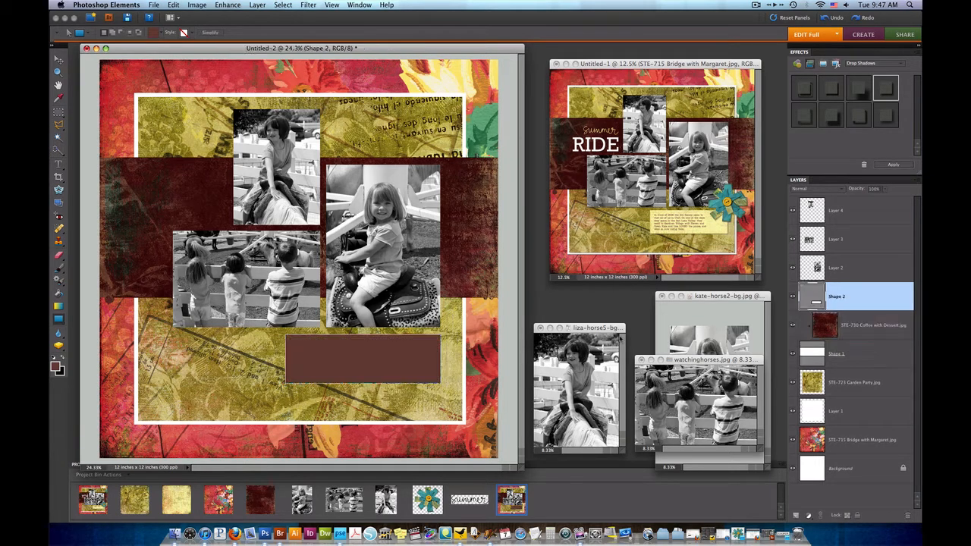
{"action": "left_click_drag", "start_coordinate": [177, 507], "coordinate": [301, 365]}
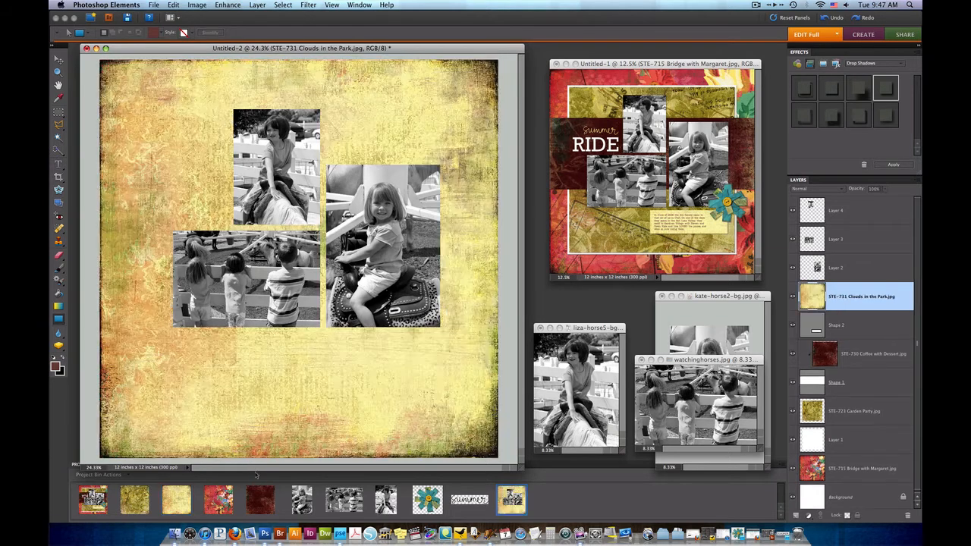
{"action": "key", "text": "super+g"}
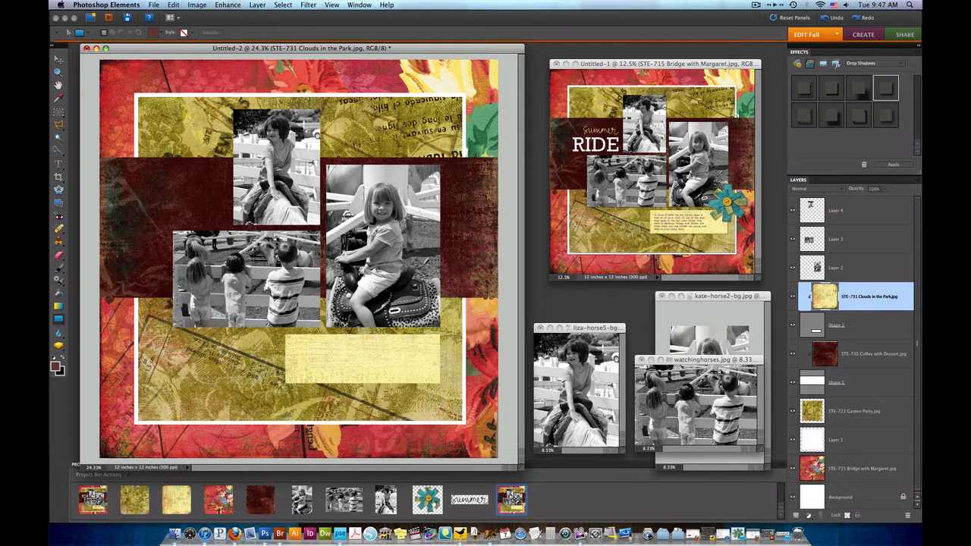
Step: Add the STE_Button_Flower2.png flower over the saddle photo's lower-right corner, bring it above all layers and rotate it slightly counterclockwise
{"action": "left_click_drag", "start_coordinate": [430, 507], "coordinate": [380, 308]}
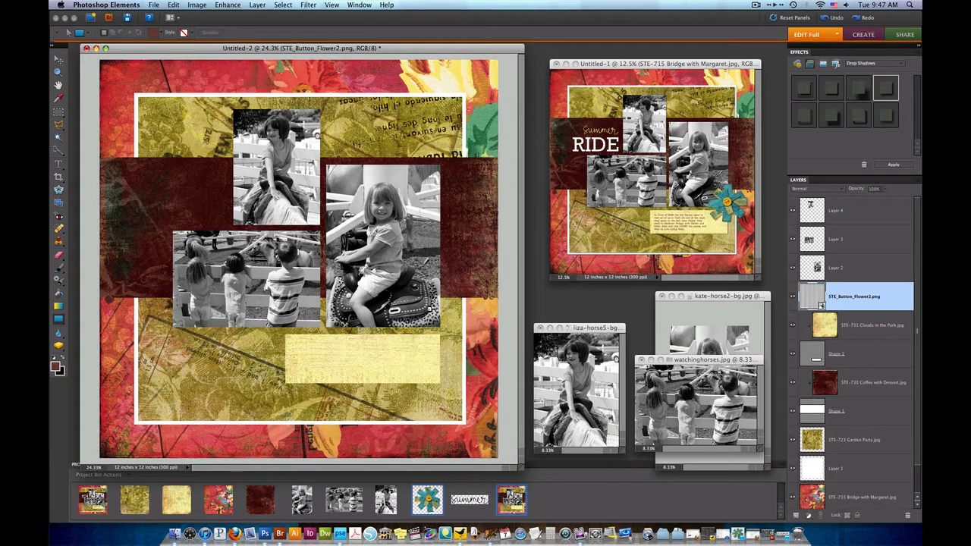
{"action": "key", "text": "v"}
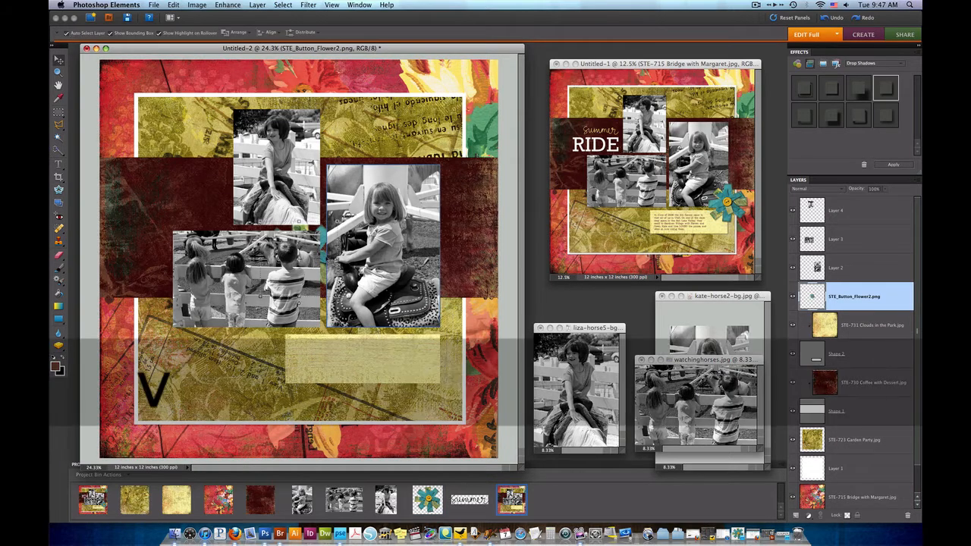
{"action": "left_click_drag", "start_coordinate": [323, 258], "coordinate": [460, 331]}
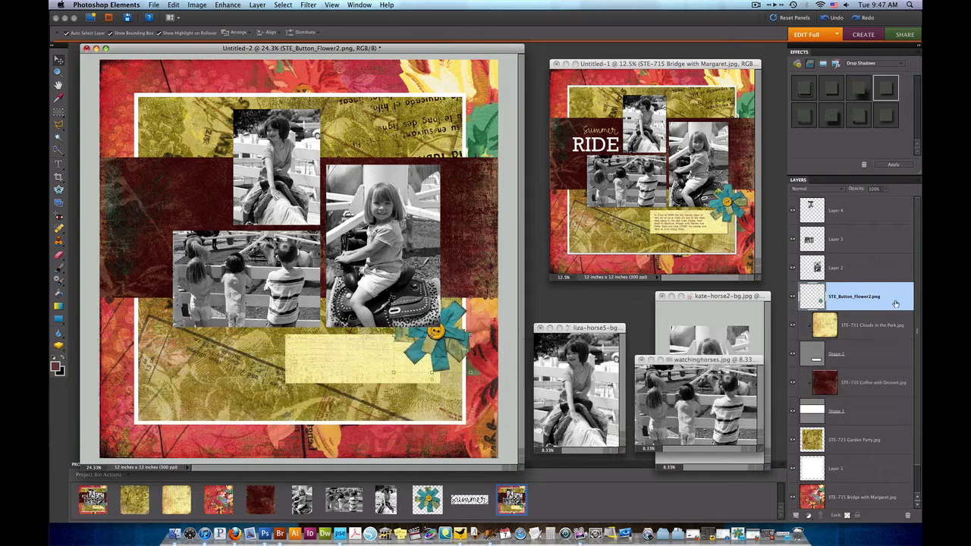
{"action": "left_click_drag", "start_coordinate": [891, 303], "coordinate": [890, 205]}
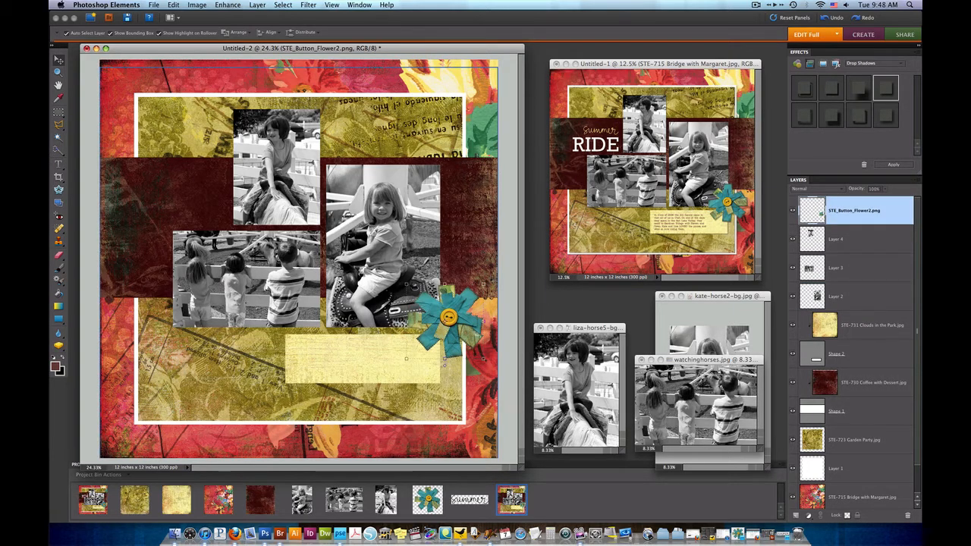
{"action": "left_click_drag", "start_coordinate": [485, 278], "coordinate": [463, 267]}
{"action": "key", "text": "Return"}
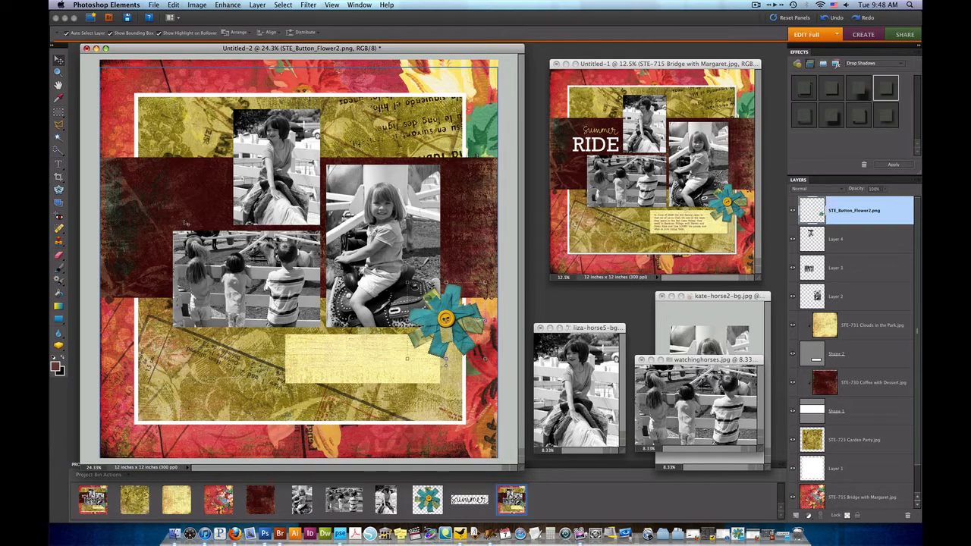
Step: Add the title text RIDE on the dark band beside the upper photo and colour it white (ffffff)
{"action": "left_click", "coordinate": [59, 164]}
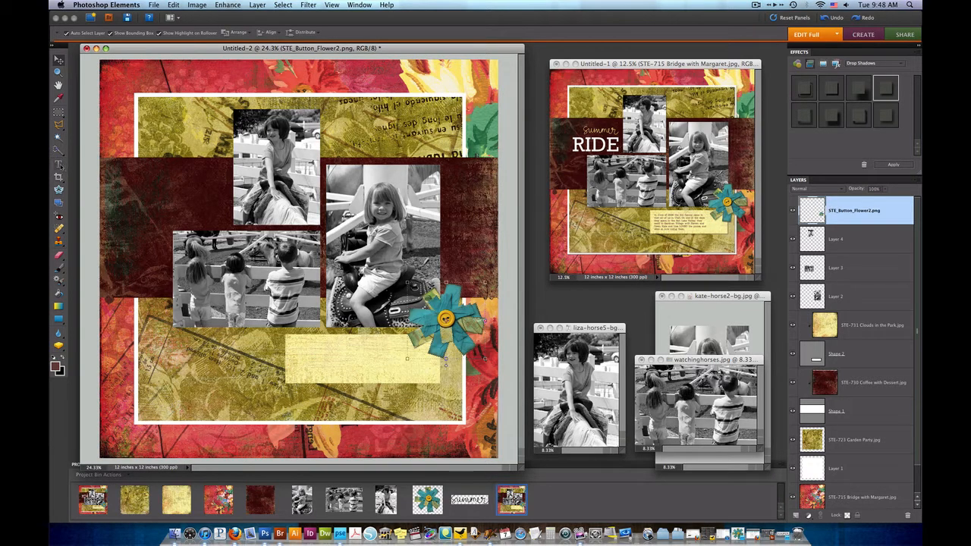
{"action": "left_click", "coordinate": [148, 193]}
{"action": "type", "text": "RIDE"}
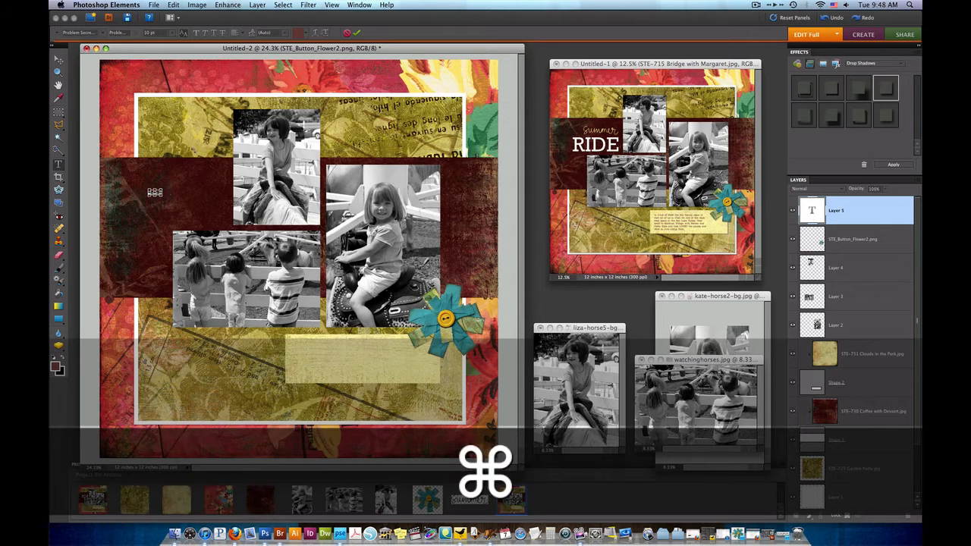
{"action": "key", "text": "super+a"}
{"action": "left_click", "coordinate": [298, 34]}
{"action": "left_click_drag", "start_coordinate": [410, 238], "coordinate": [329, 124]}
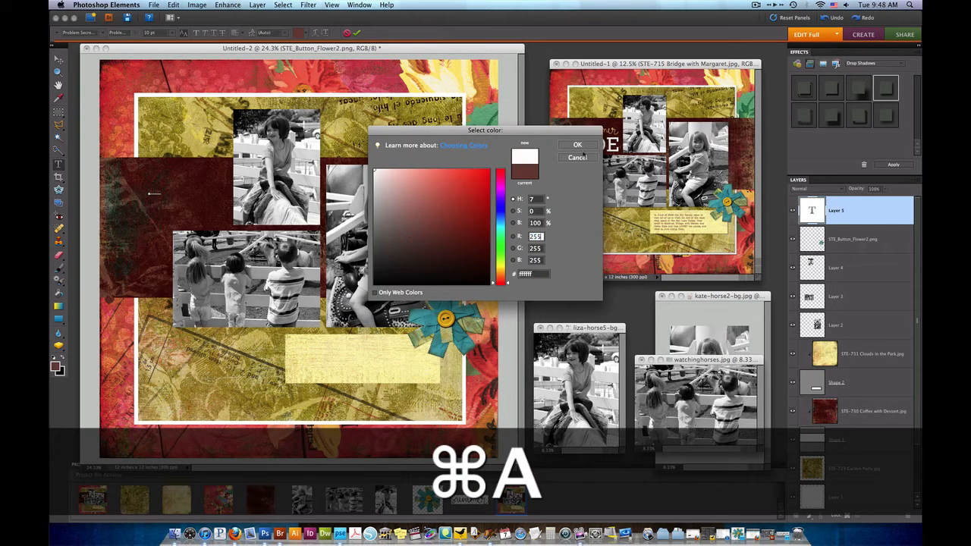
{"action": "left_click", "coordinate": [579, 145]}
Step: Set the RIDE title in 72 pt Rockwell and move it down to just above the watching-children photo
{"action": "left_click", "coordinate": [84, 33]}
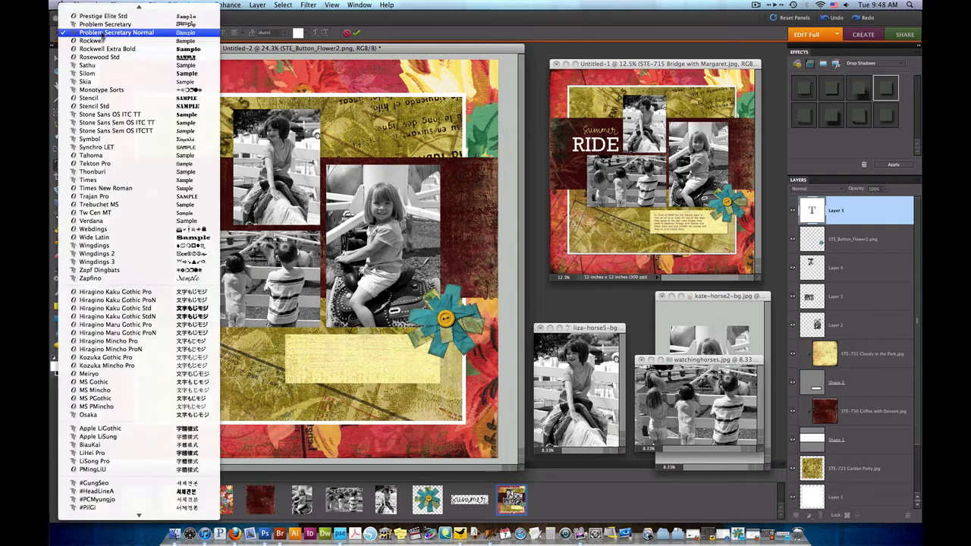
{"action": "left_click", "coordinate": [89, 41]}
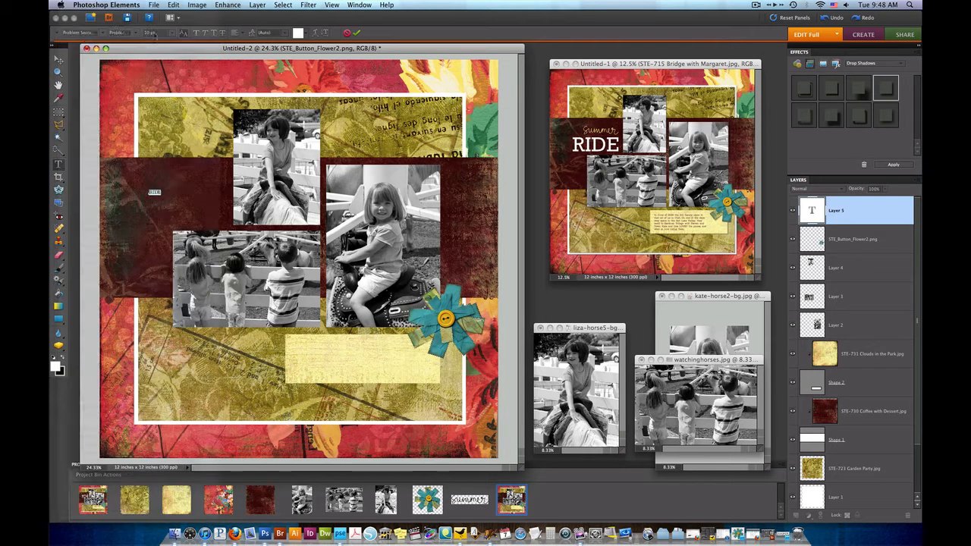
{"action": "left_click", "coordinate": [169, 33]}
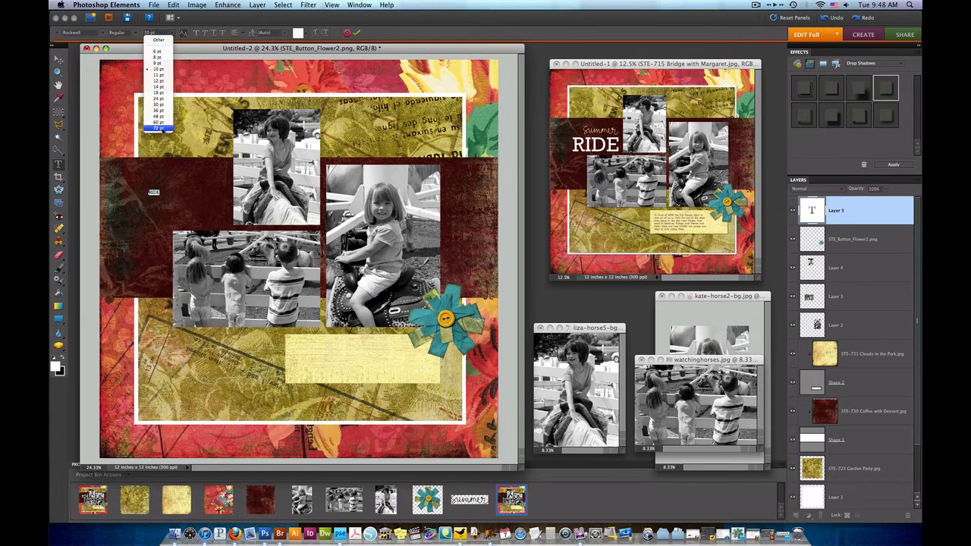
{"action": "left_click", "coordinate": [159, 129]}
{"action": "left_click", "coordinate": [203, 184]}
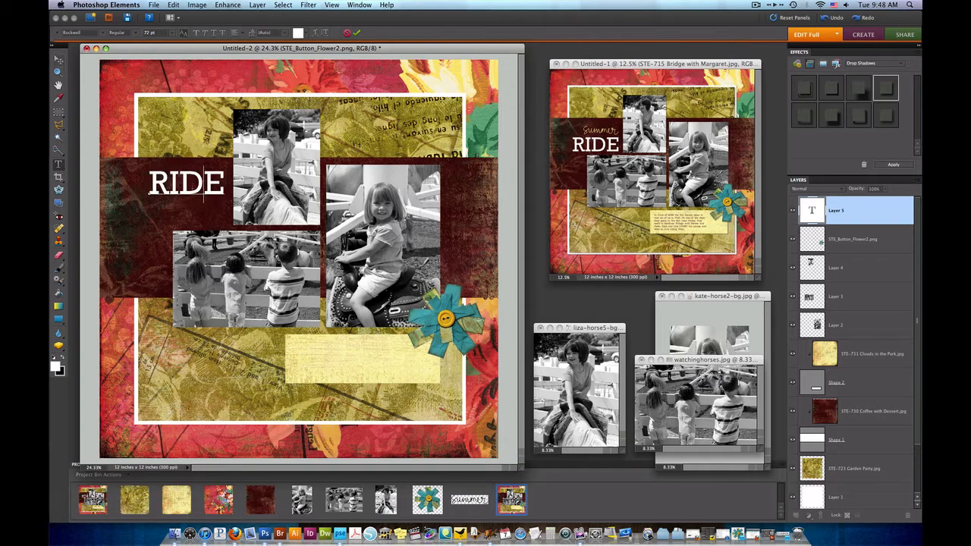
{"action": "left_click", "coordinate": [58, 60]}
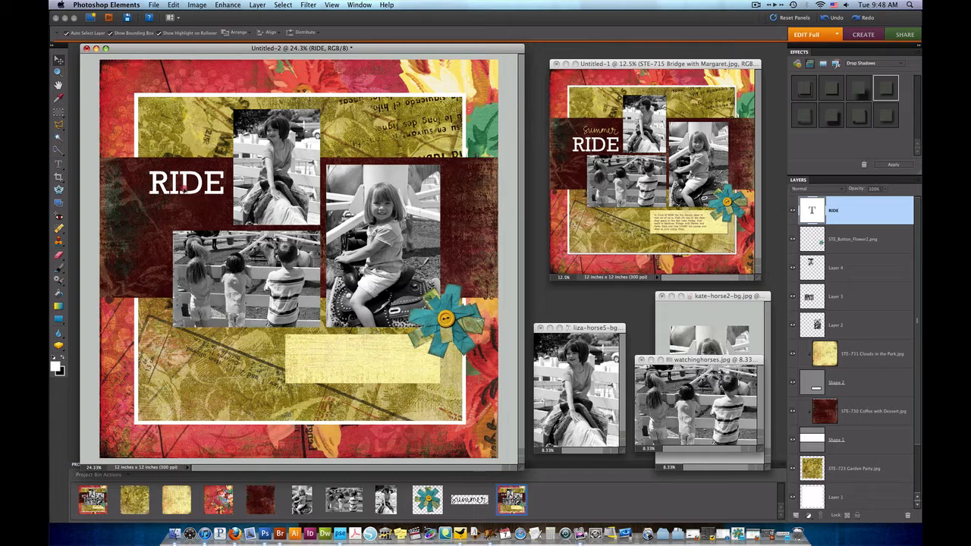
{"action": "left_click_drag", "start_coordinate": [182, 190], "coordinate": [184, 217]}
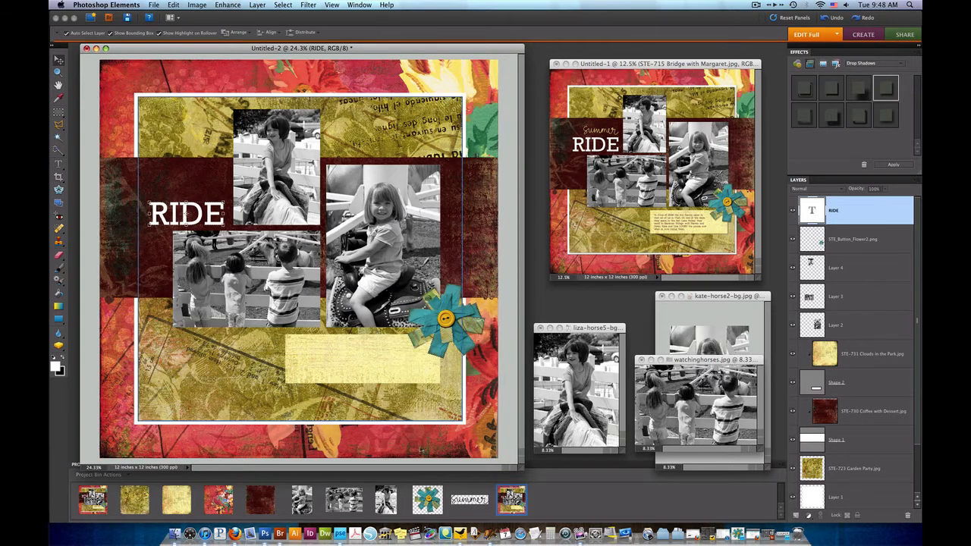
Step: Add the summer.png word art to the page and position it directly above the RIDE title
{"action": "left_click", "coordinate": [471, 505]}
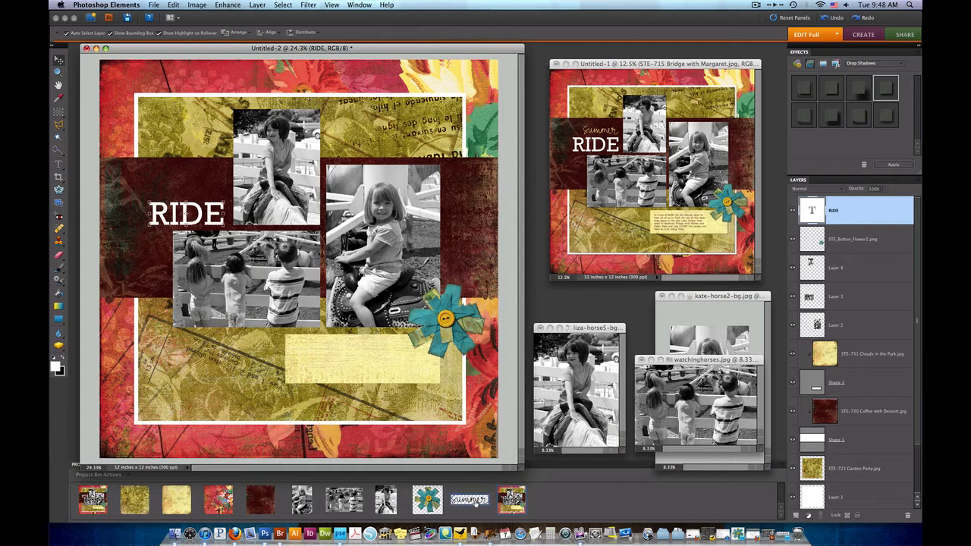
{"action": "left_click_drag", "start_coordinate": [479, 503], "coordinate": [260, 219]}
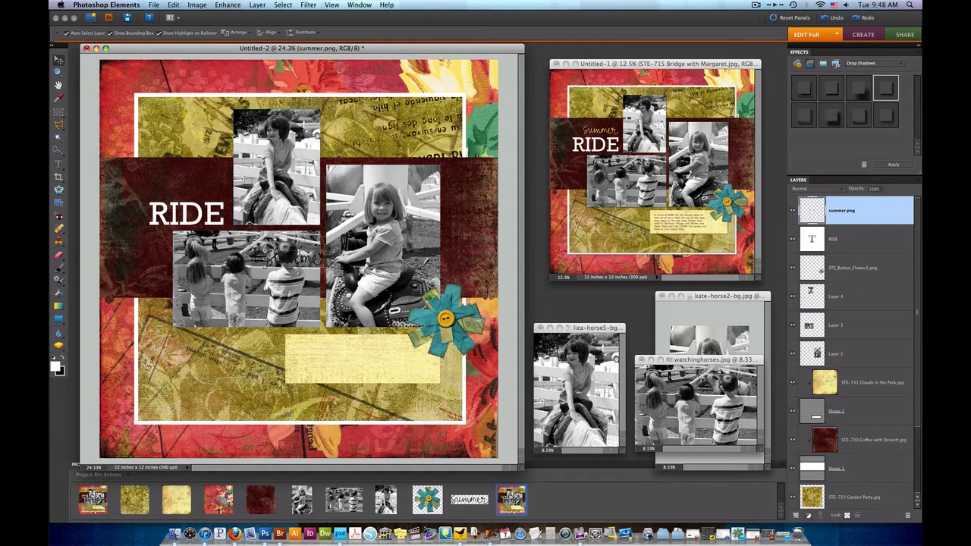
{"action": "left_click_drag", "start_coordinate": [316, 264], "coordinate": [204, 181]}
{"action": "left_click_drag", "start_coordinate": [208, 189], "coordinate": [207, 189]}
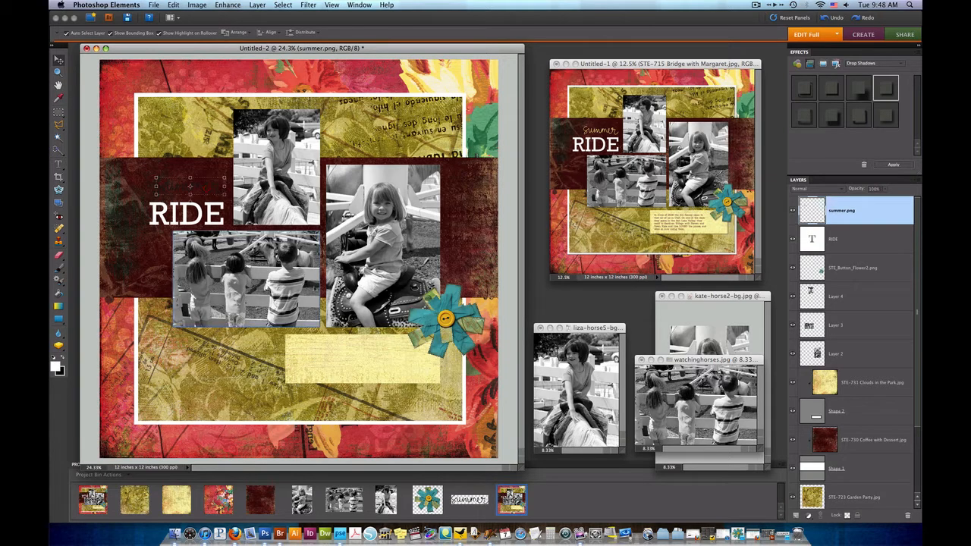
Step: Place another Clouds in the Park paper above the summer word art and clip it to the lettering
{"action": "left_click", "coordinate": [179, 503]}
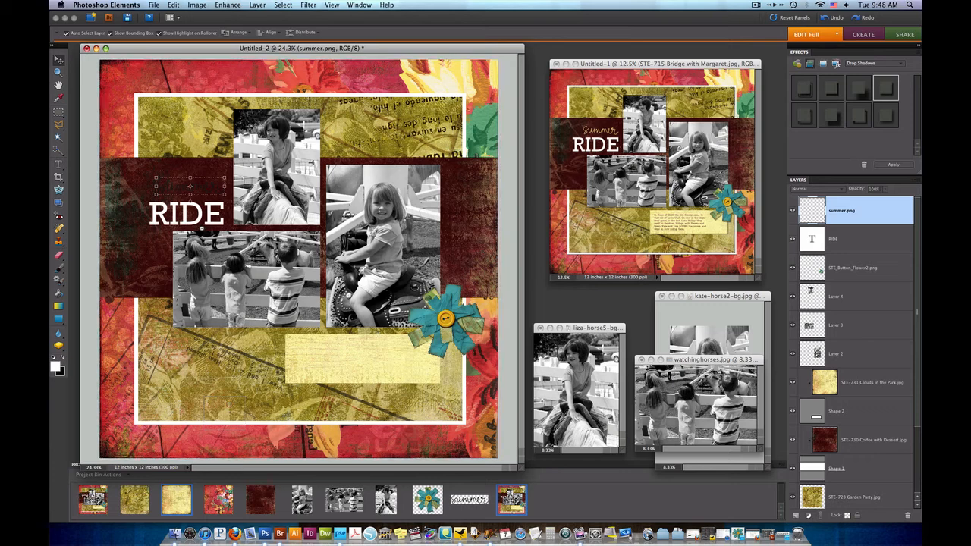
{"action": "left_click_drag", "start_coordinate": [202, 229], "coordinate": [202, 230]}
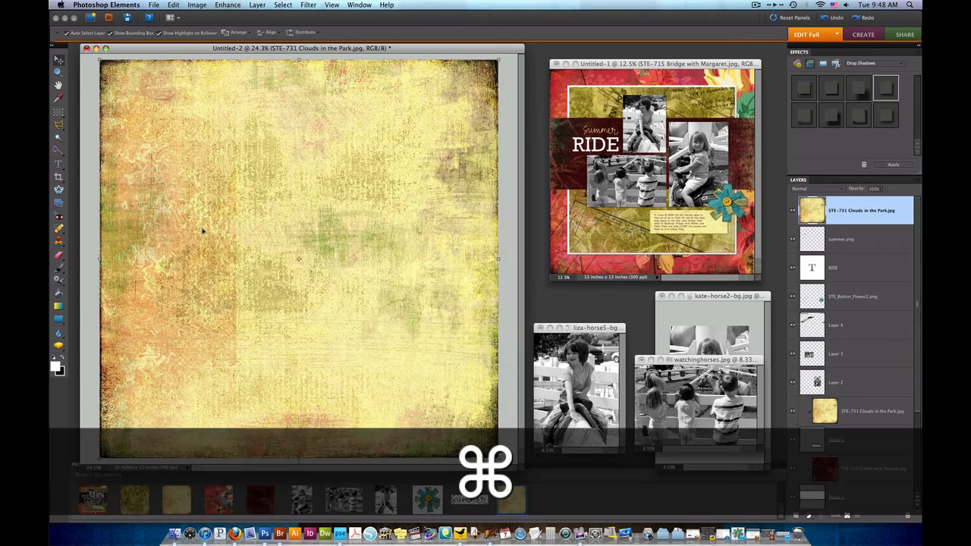
{"action": "key", "text": "super+g"}
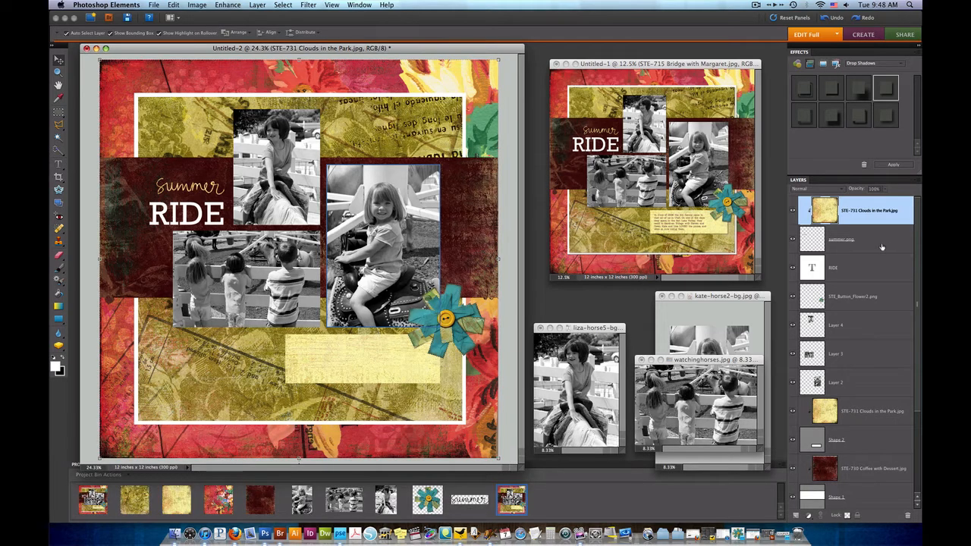
Step: Enlarge the RIDE title slightly and centre it beneath the summer word art
{"action": "left_click", "coordinate": [882, 246]}
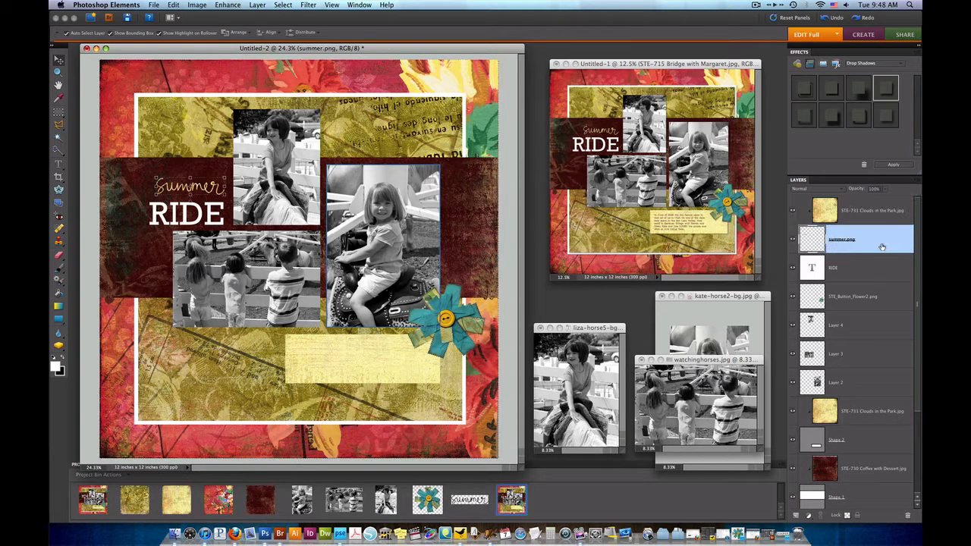
{"action": "left_click", "coordinate": [853, 273]}
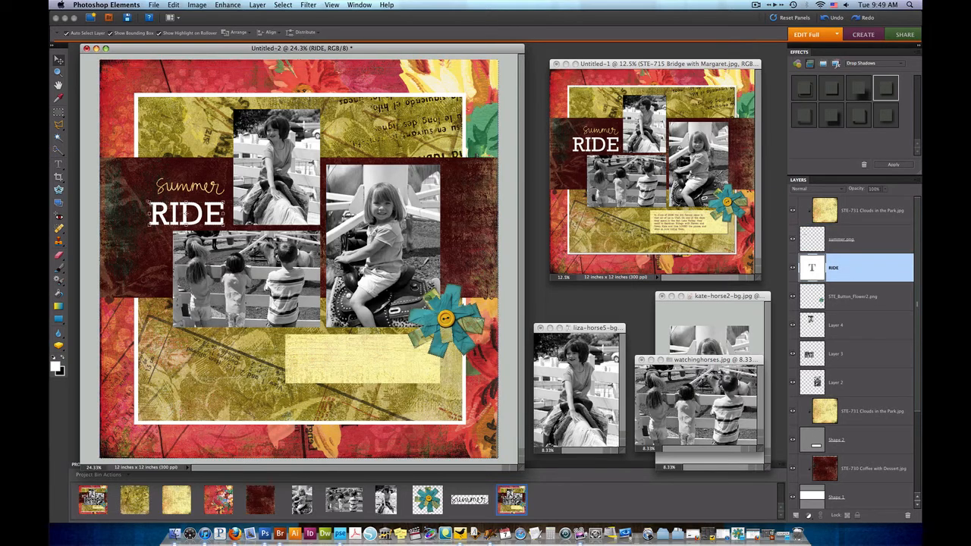
{"action": "left_click", "coordinate": [185, 227]}
{"action": "left_click_drag", "start_coordinate": [149, 203], "coordinate": [141, 199]}
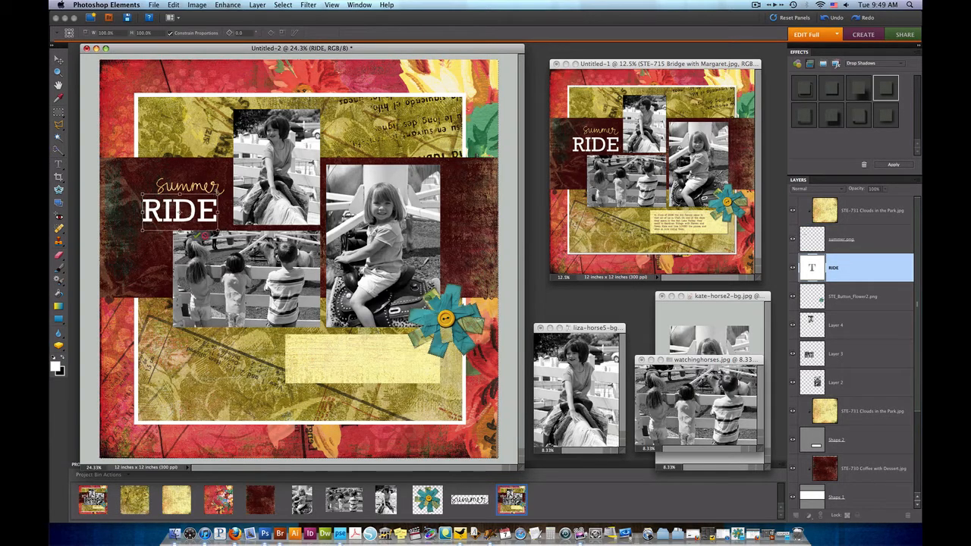
{"action": "left_click_drag", "start_coordinate": [219, 194], "coordinate": [200, 213]}
{"action": "left_click", "coordinate": [211, 239]}
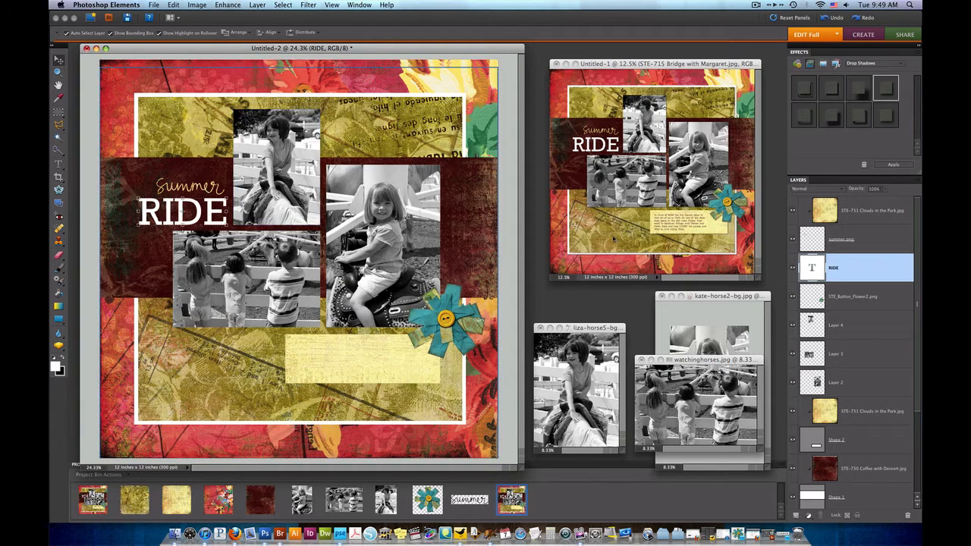
Step: Enlarge the RIDE title a little more and nudge it down toward the watching-children photo
{"action": "left_click", "coordinate": [863, 241]}
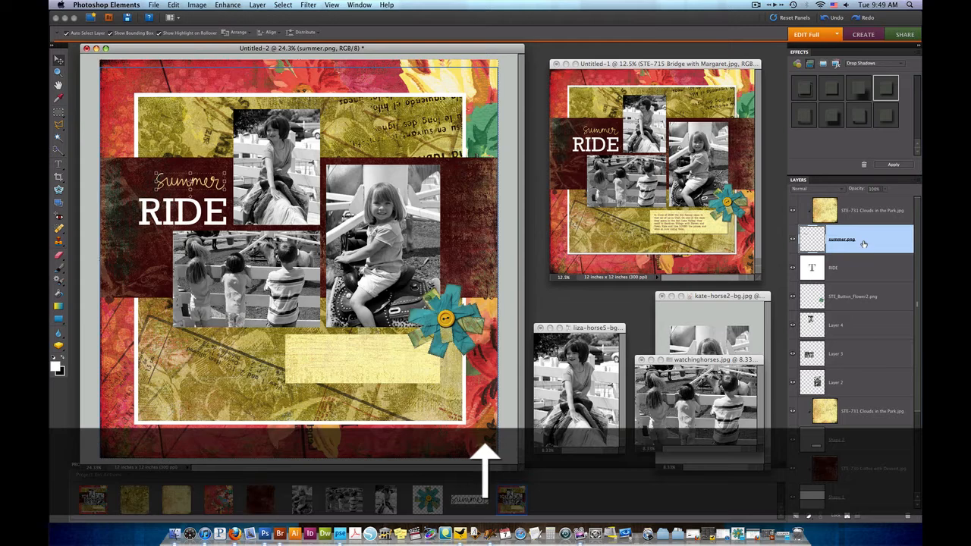
{"action": "left_click", "coordinate": [201, 216]}
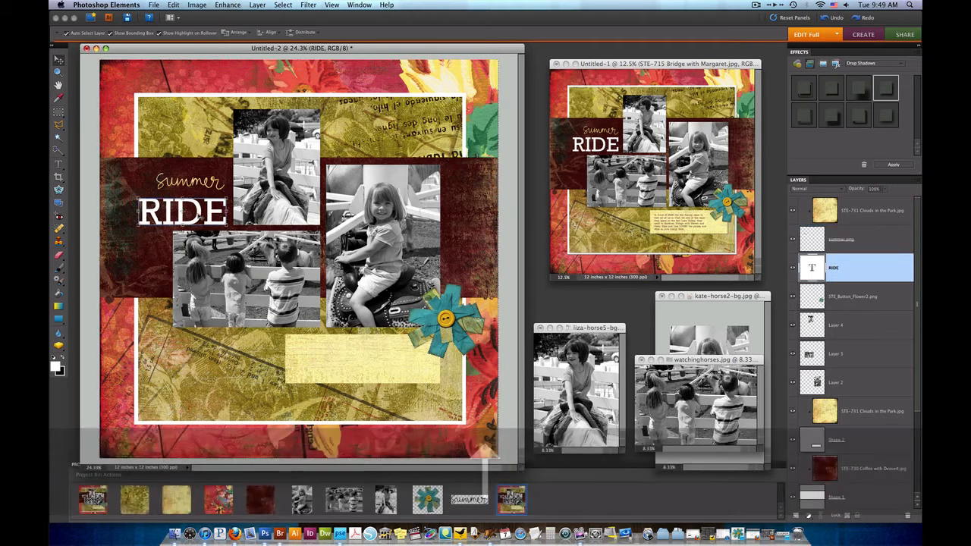
{"action": "left_click_drag", "start_coordinate": [201, 216], "coordinate": [227, 232]}
{"action": "key", "text": "Return"}
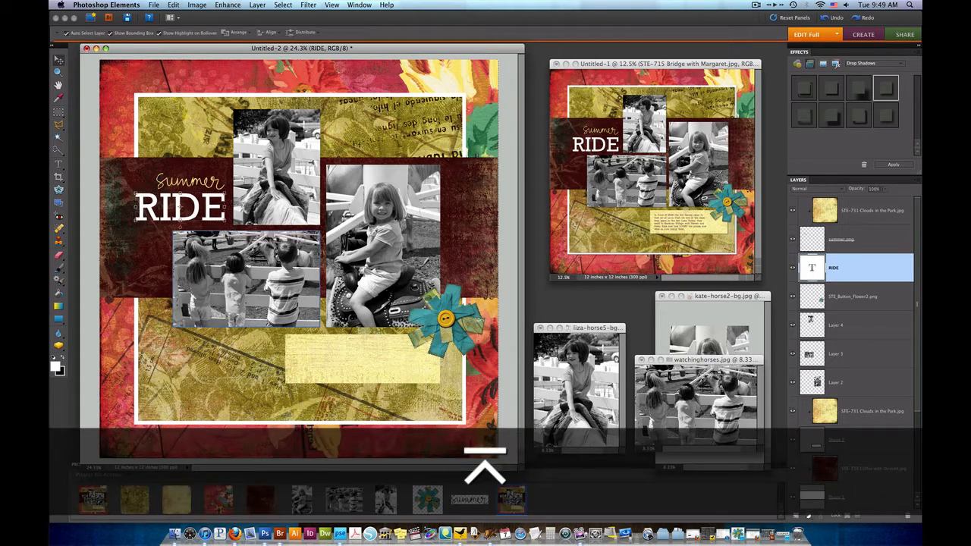
{"action": "key", "text": "Down"}
{"action": "key", "text": "Down"}
{"action": "key", "text": "Down"}
{"action": "key", "text": "Down"}
{"action": "key", "text": "Down"}
{"action": "key", "text": "Down"}
{"action": "key", "text": "Down"}
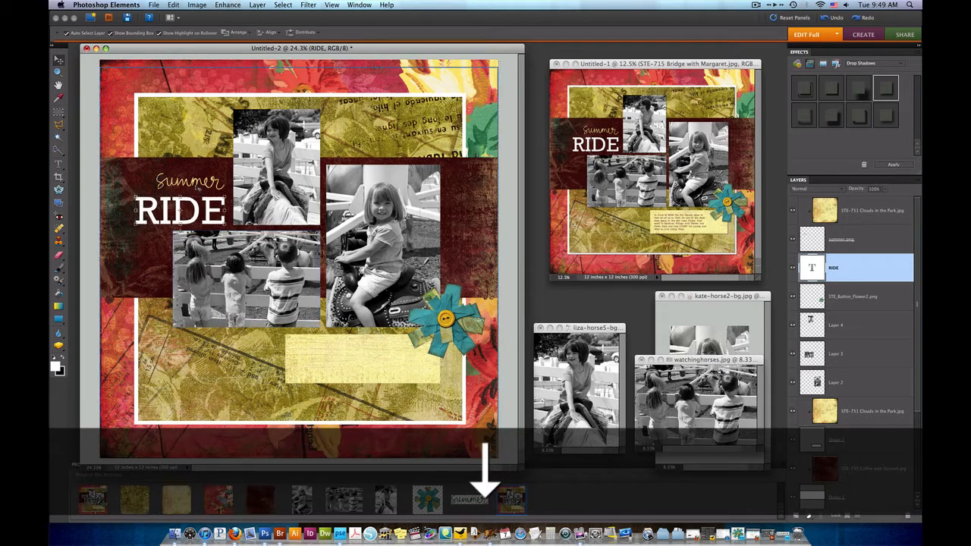
Step: Nudge the summer word art down closer to the RIDE title and deselect it
{"action": "left_click", "coordinate": [886, 241]}
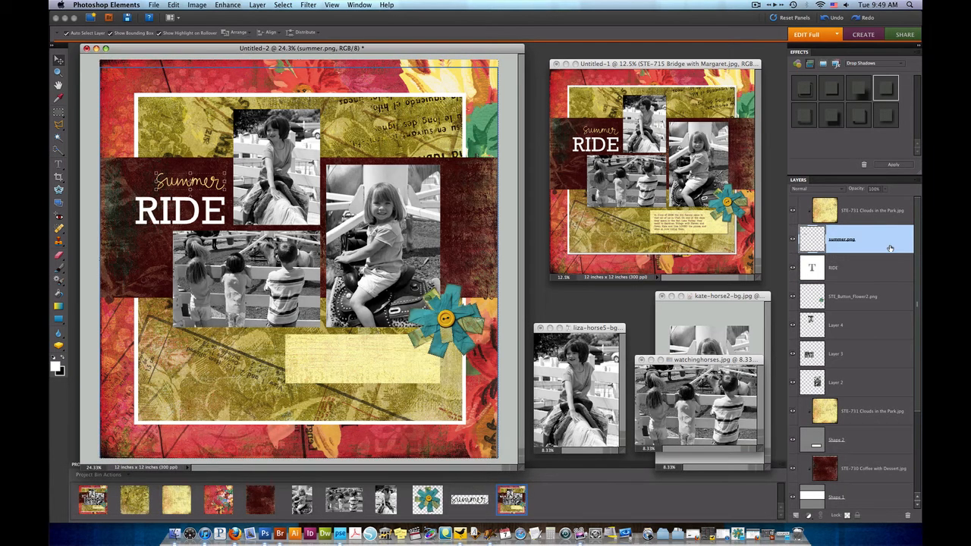
{"action": "key", "text": "Down"}
{"action": "key", "text": "Down"}
{"action": "key", "text": "Down"}
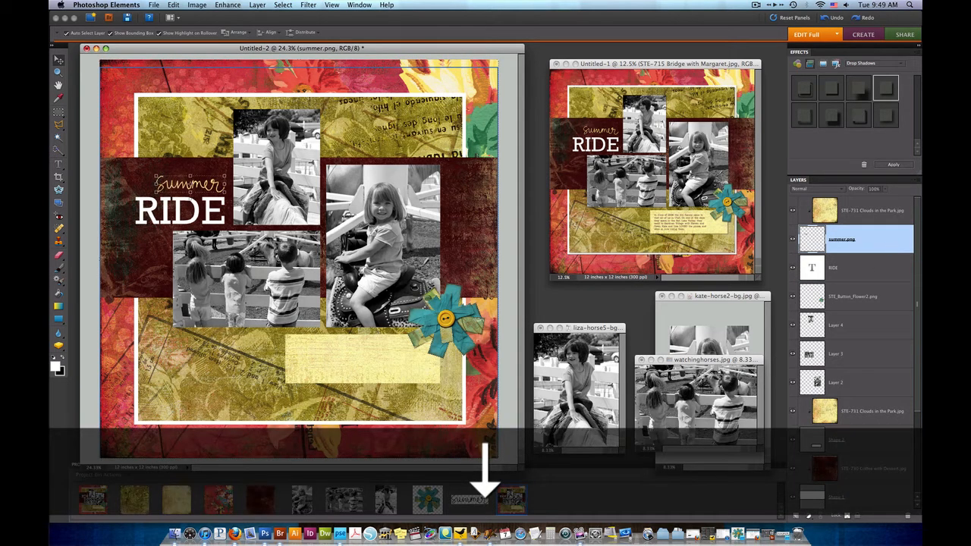
{"action": "left_click", "coordinate": [511, 399]}
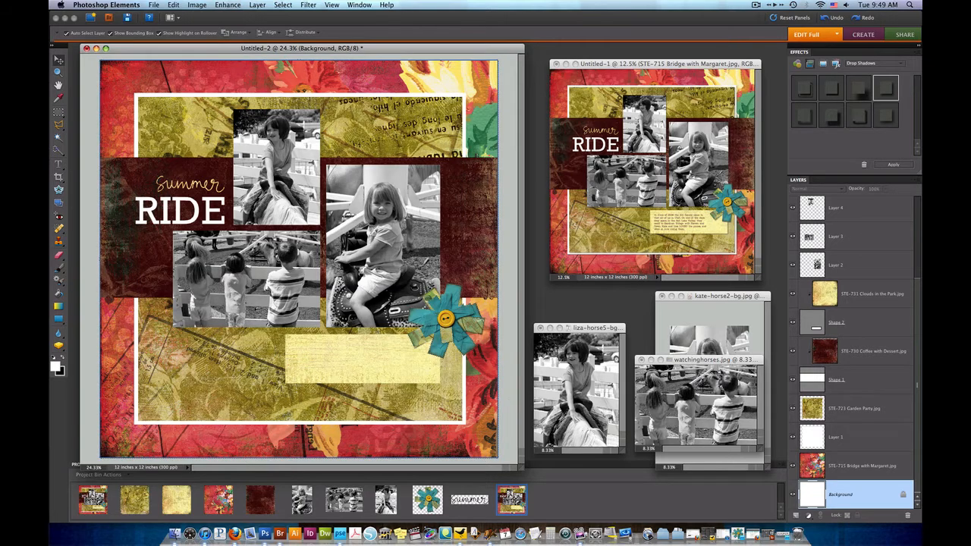
Step: Add a text box above Layer 2 that fits the cream journaling block and enter the June 2006 family-visit story
{"action": "key", "text": "t"}
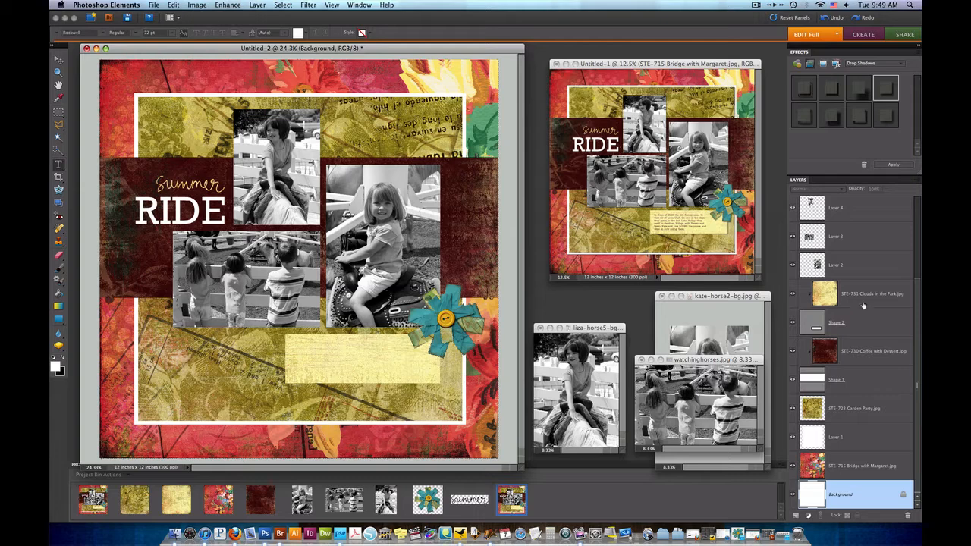
{"action": "left_click", "coordinate": [848, 273]}
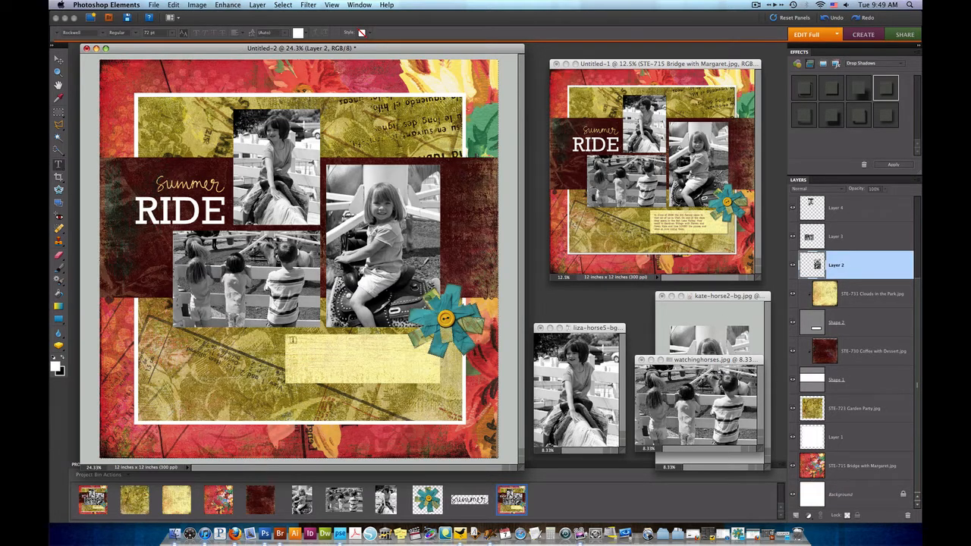
{"action": "left_click_drag", "start_coordinate": [288, 338], "coordinate": [426, 376]}
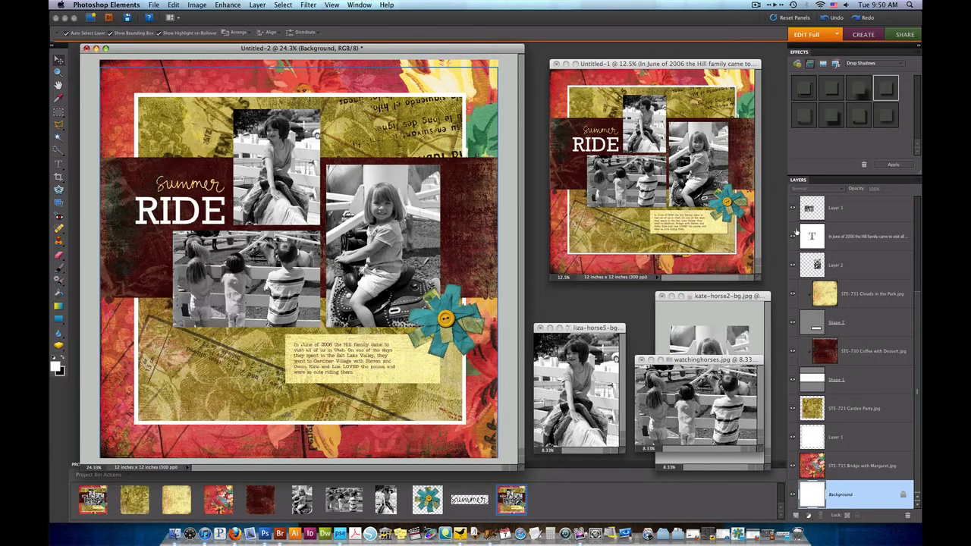
Step: Apply a drop shadow style to the white mat on Layer 1
{"action": "scroll", "coordinate": [892, 282], "scroll_direction": "up", "scroll_amount": 5}
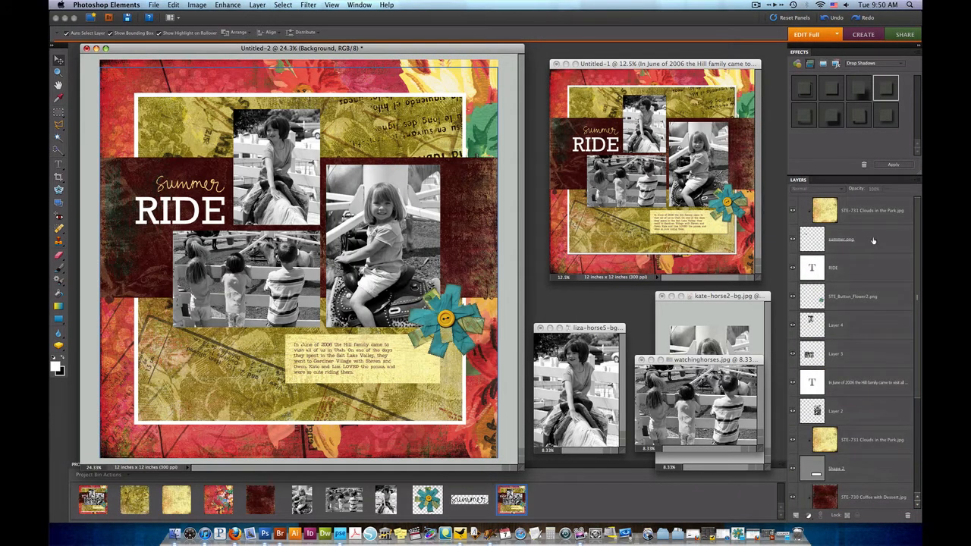
{"action": "scroll", "coordinate": [883, 372], "scroll_direction": "down", "scroll_amount": 5}
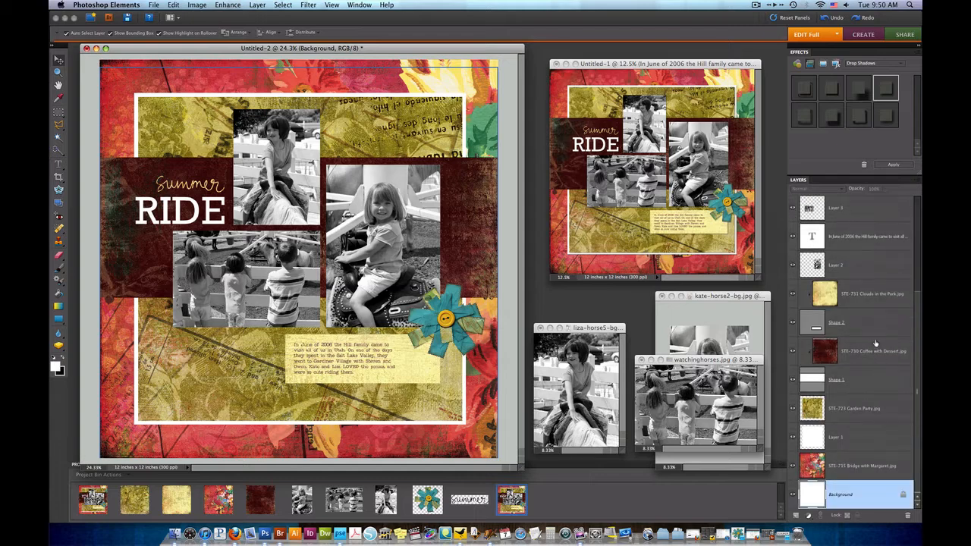
{"action": "left_click", "coordinate": [851, 441]}
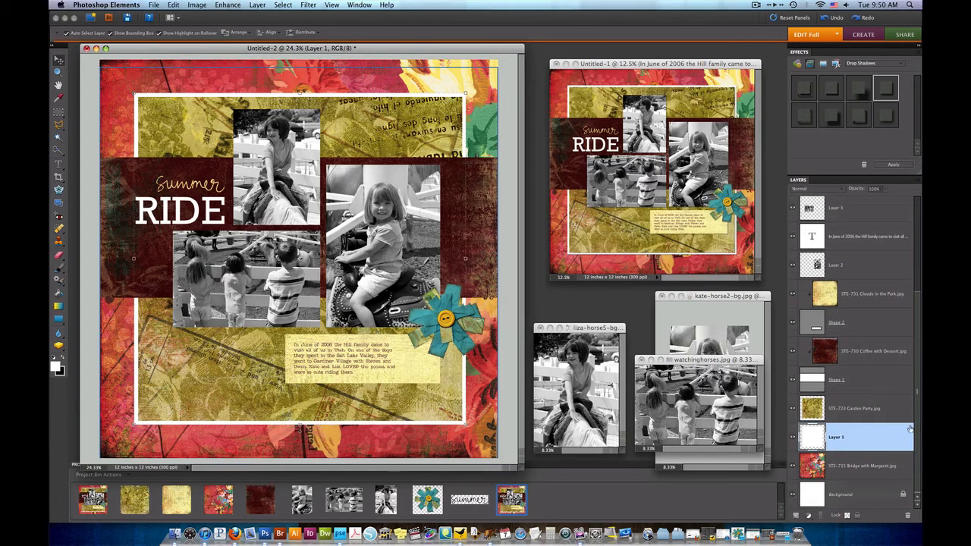
{"action": "double_click", "coordinate": [884, 89]}
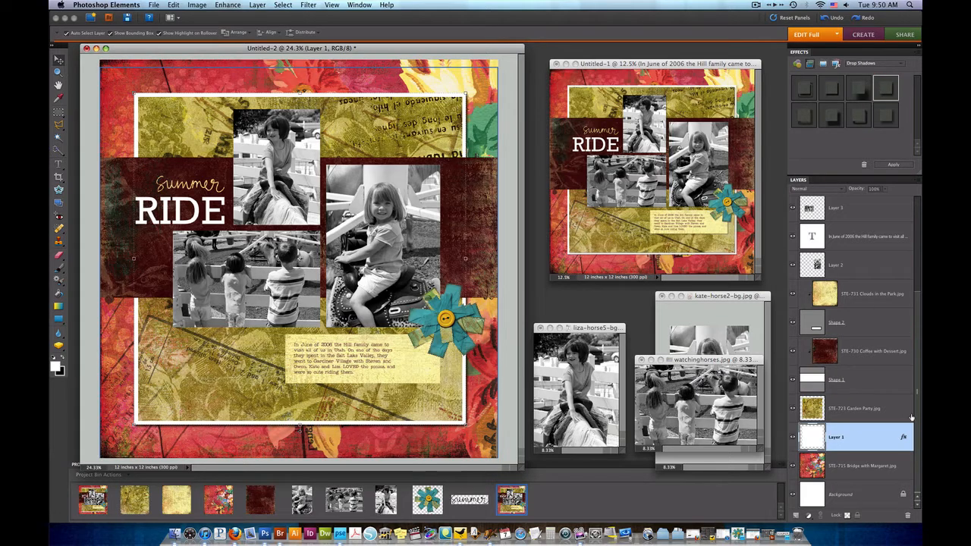
Step: Soften the white mat's drop shadow to size 7 px and opacity 40%, with a shorter distance
{"action": "double_click", "coordinate": [903, 440]}
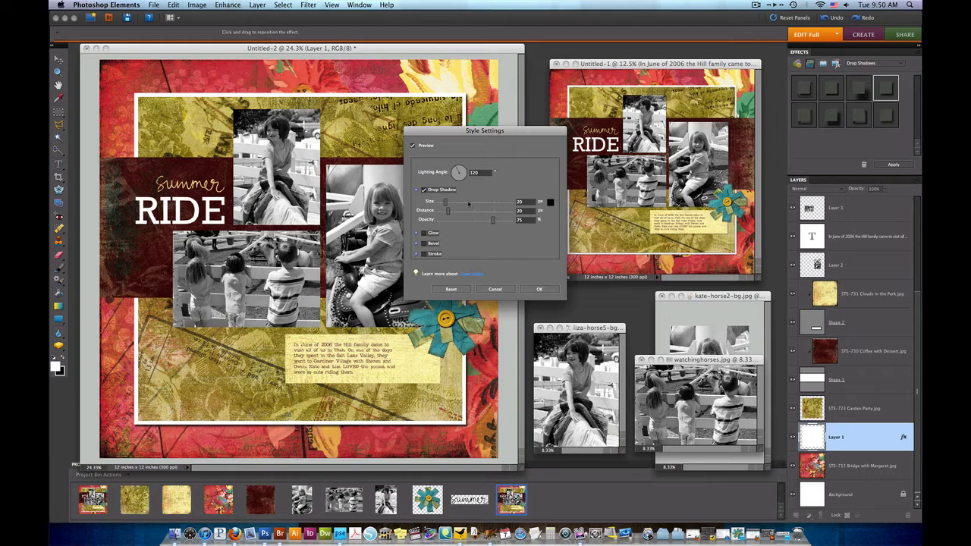
{"action": "left_click_drag", "start_coordinate": [492, 220], "coordinate": [446, 203]}
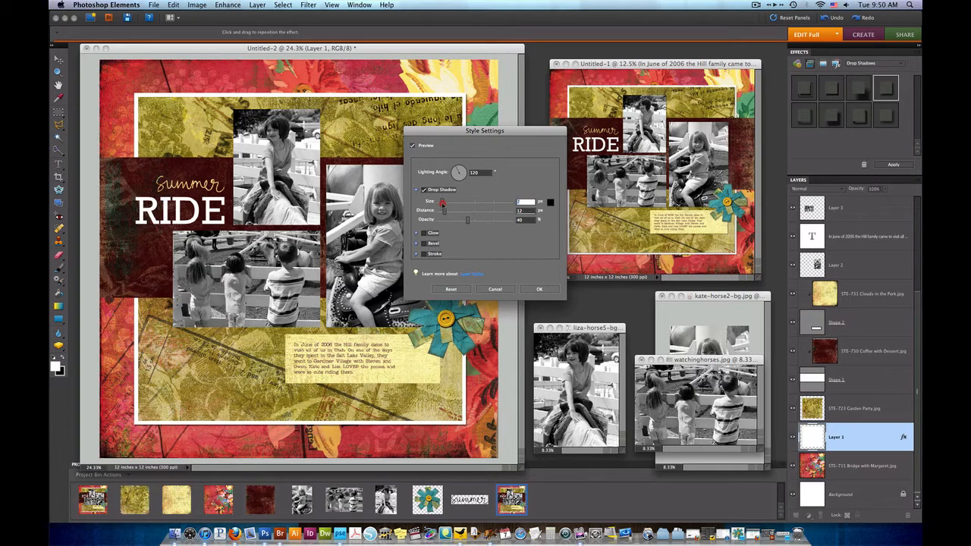
{"action": "left_click_drag", "start_coordinate": [444, 211], "coordinate": [443, 212]}
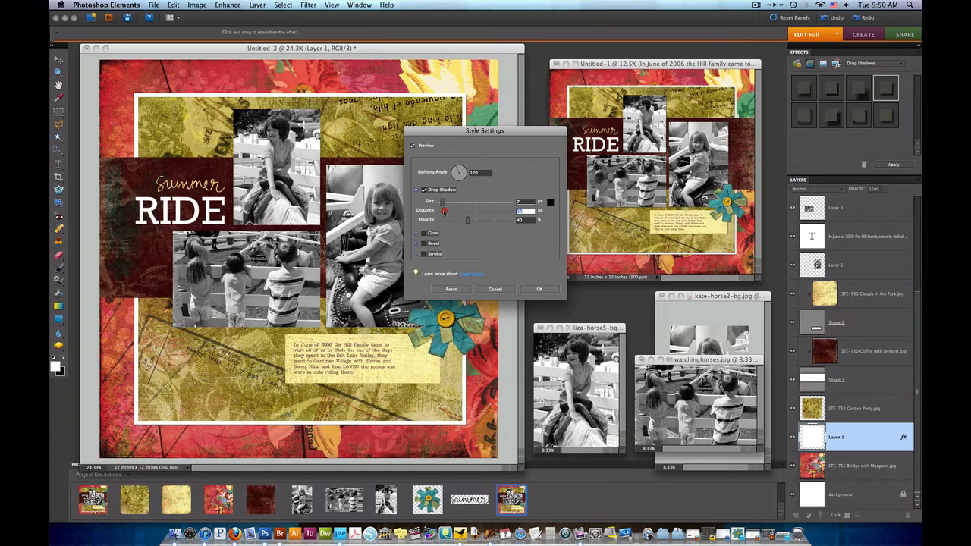
{"action": "left_click", "coordinate": [540, 289]}
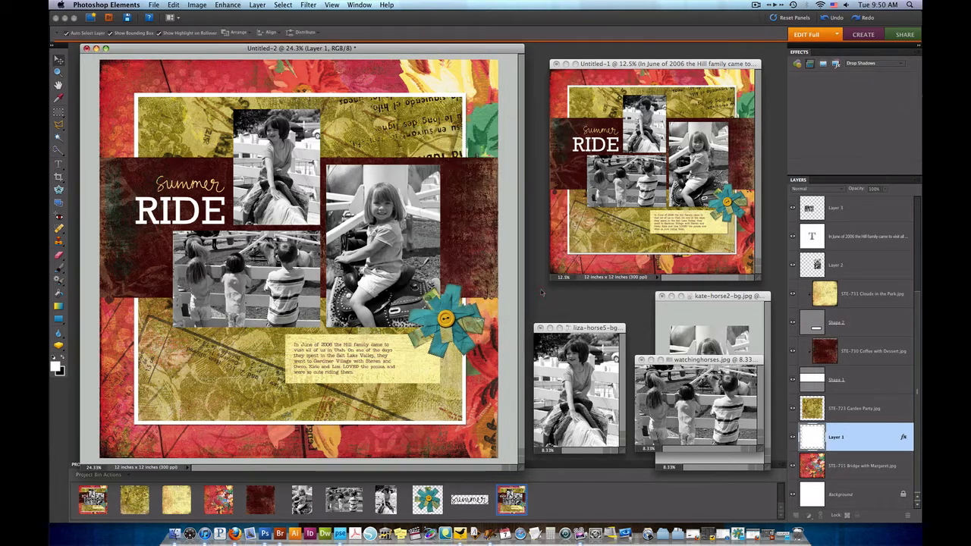
Step: Copy the white mat's layer style and paste it onto the Garden Party paper, Shape 1 and Shape 2
{"action": "right_click", "coordinate": [878, 443]}
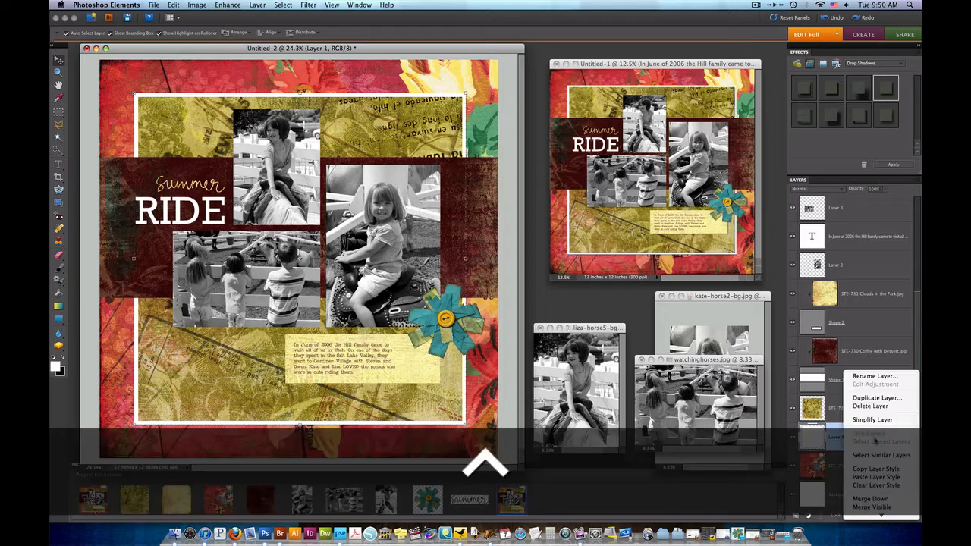
{"action": "left_click", "coordinate": [876, 469]}
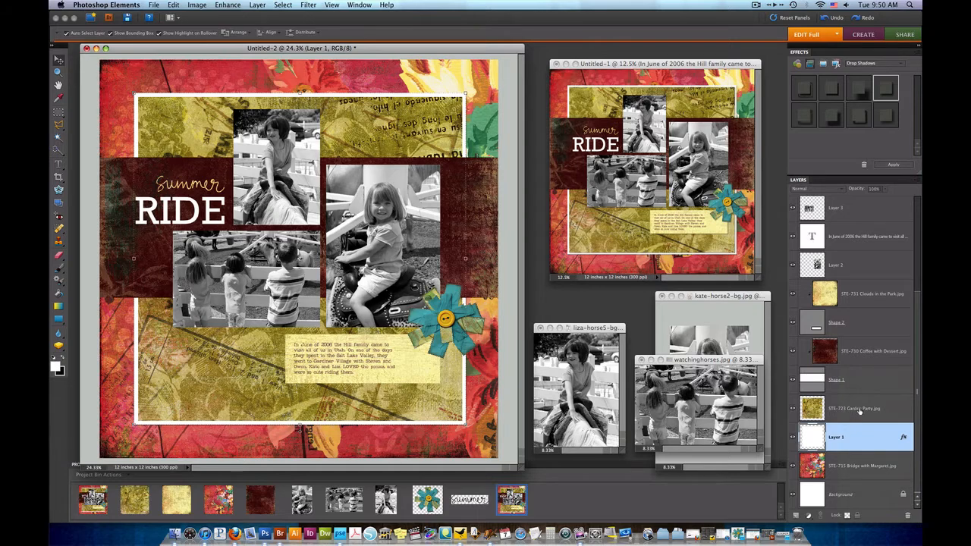
{"action": "right_click", "coordinate": [859, 410]}
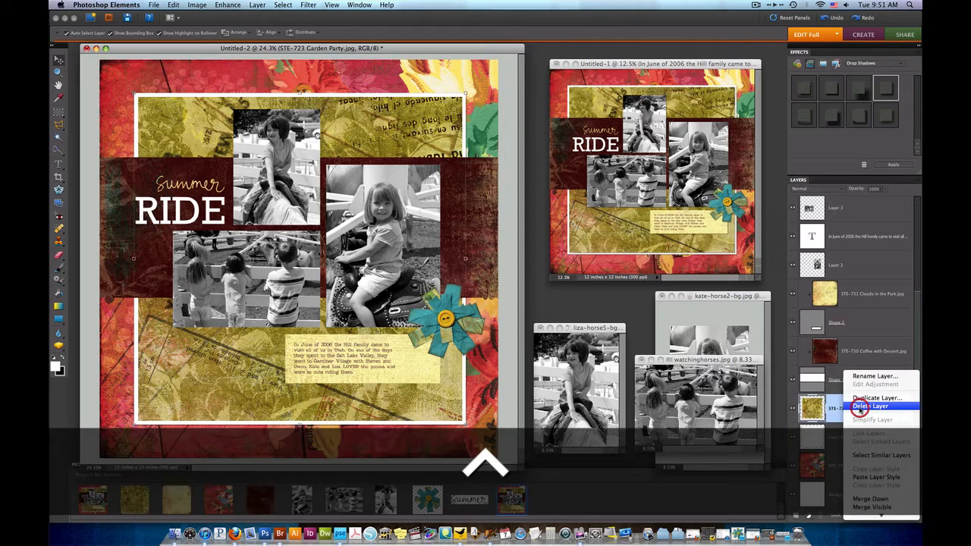
{"action": "left_click", "coordinate": [876, 478]}
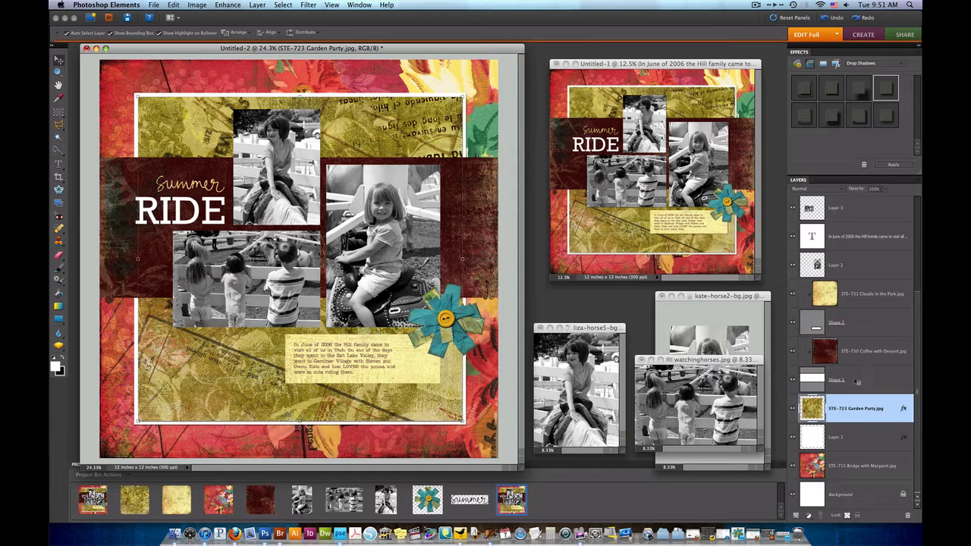
{"action": "right_click", "coordinate": [857, 381]}
{"action": "left_click", "coordinate": [873, 474]}
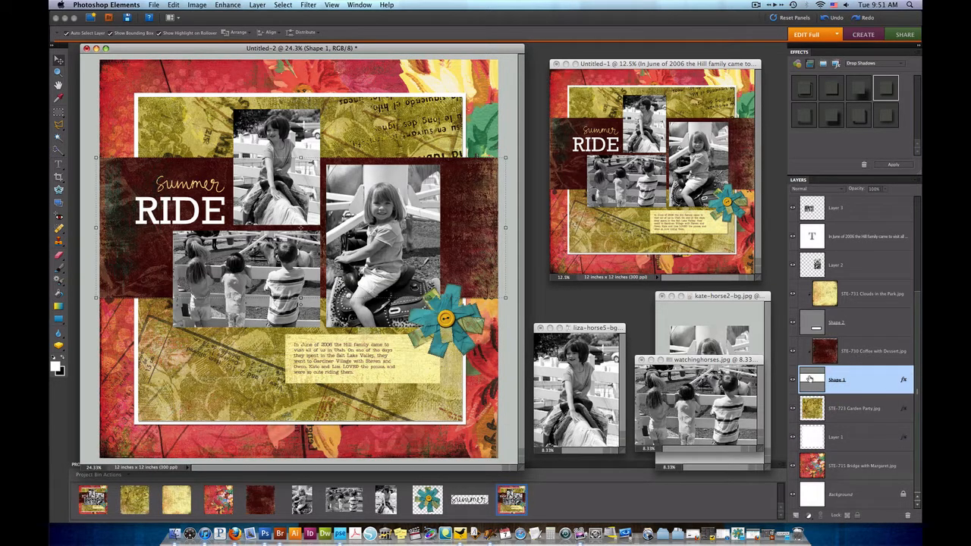
{"action": "right_click", "coordinate": [841, 329]}
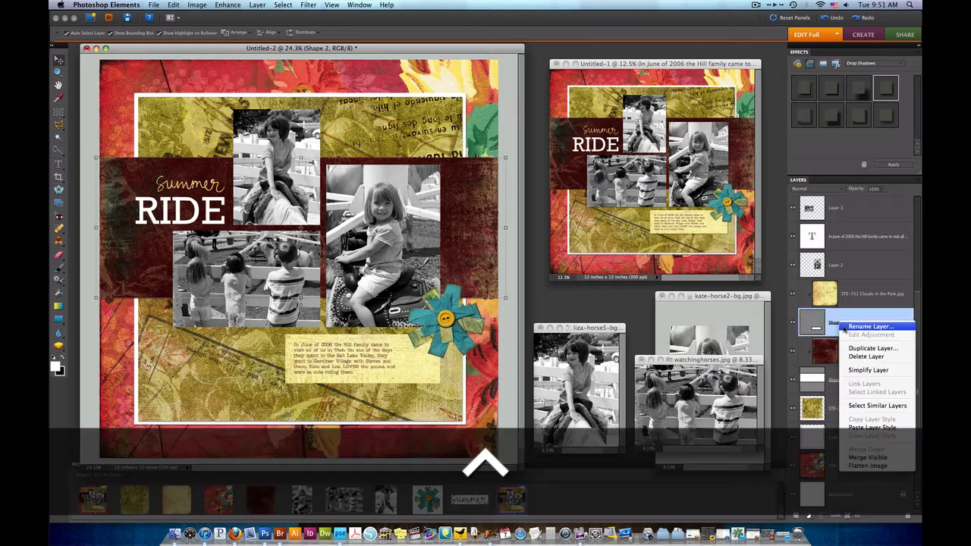
{"action": "left_click", "coordinate": [871, 428]}
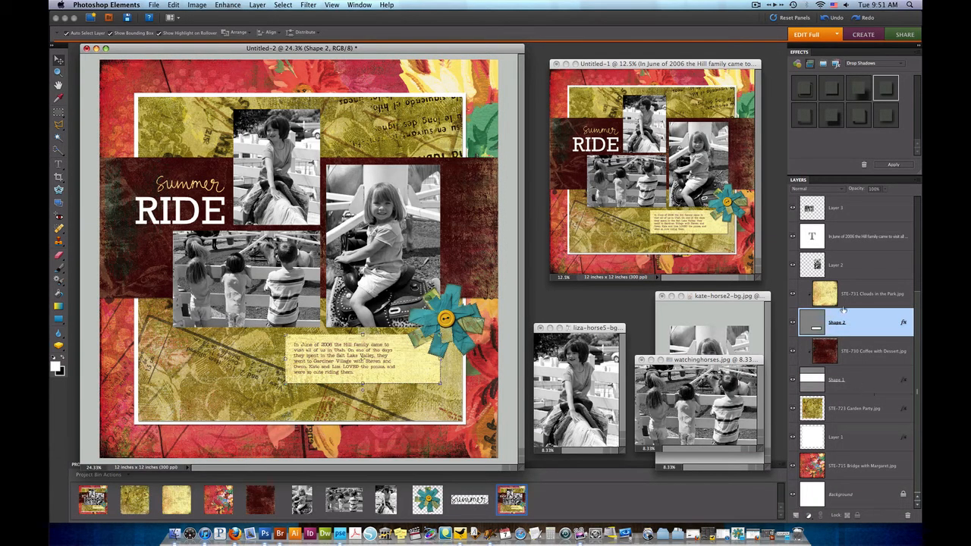
Step: Paste the copied drop shadow style onto the photos on Layer 2 and Layer 3
{"action": "scroll", "coordinate": [835, 302], "scroll_direction": "up", "scroll_amount": 3}
{"action": "right_click", "coordinate": [848, 366]}
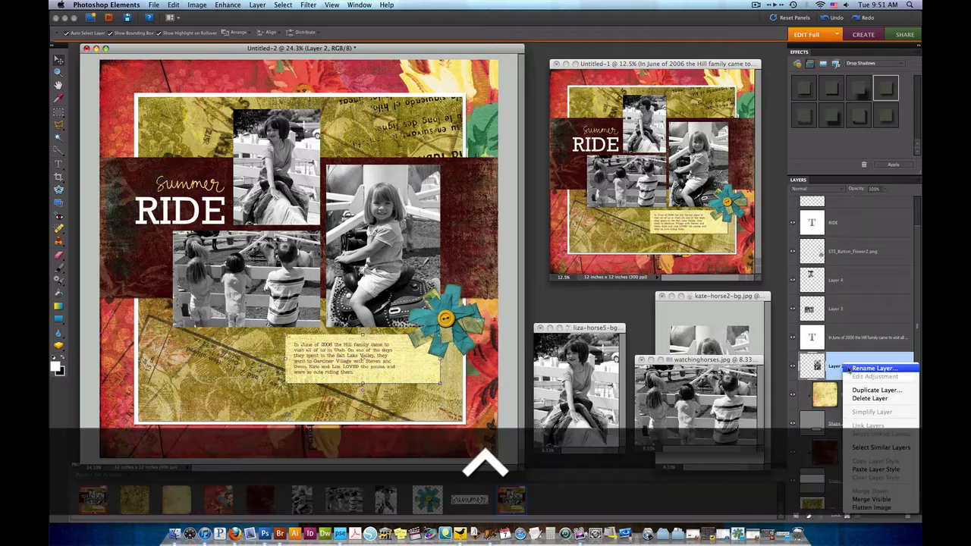
{"action": "left_click", "coordinate": [872, 468]}
{"action": "right_click", "coordinate": [856, 310]}
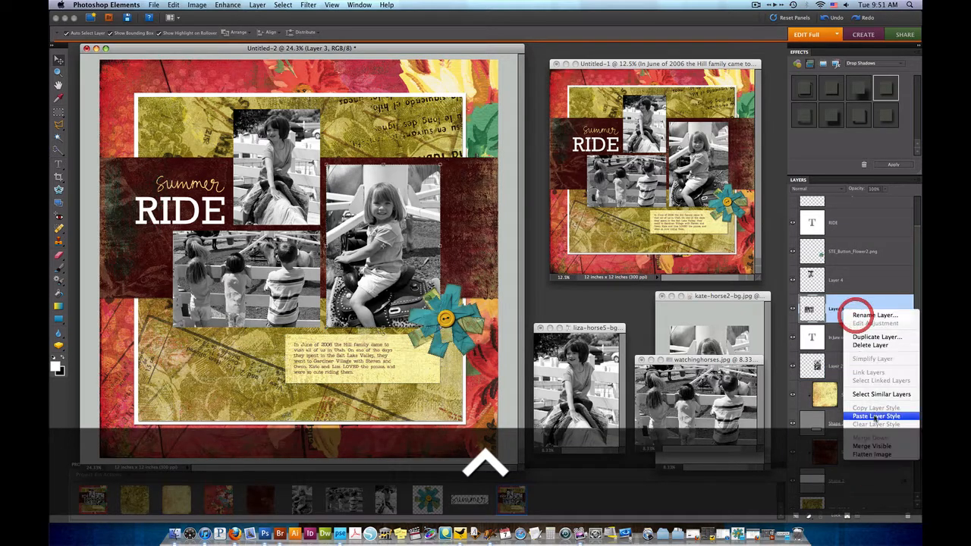
{"action": "left_click", "coordinate": [876, 416]}
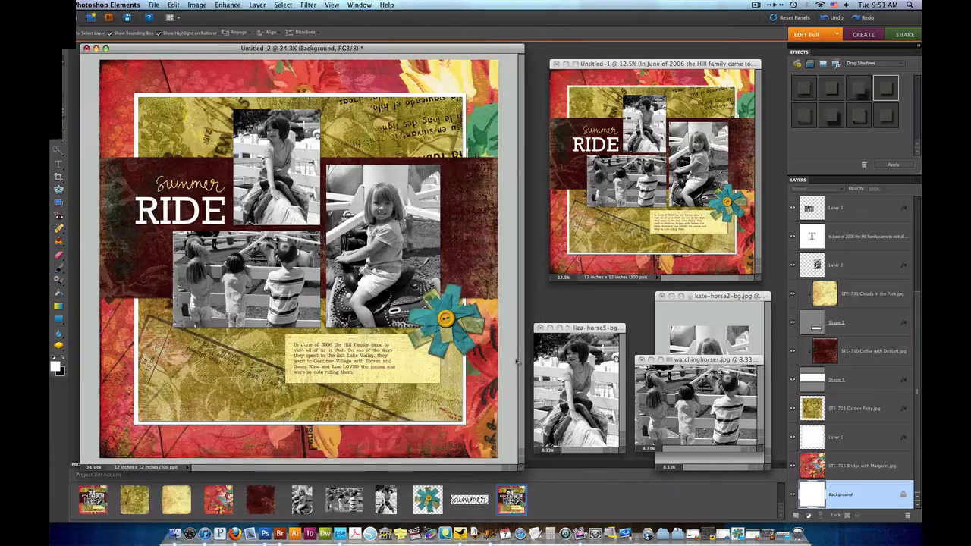